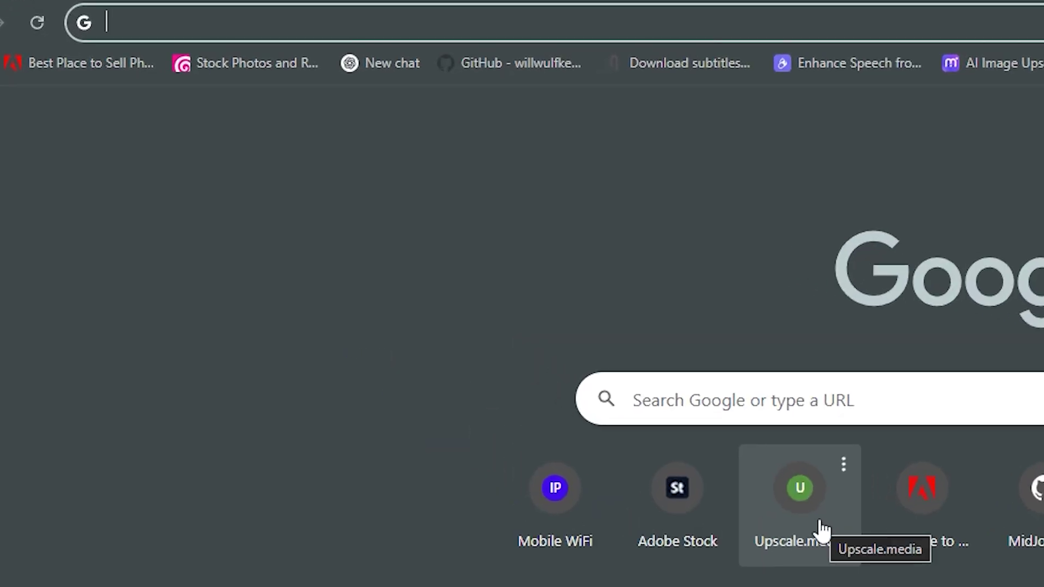
Search for 'google ai whisk' and open the Whisk result in a new tab
{"action": "type", "text": "google ai whisk"}
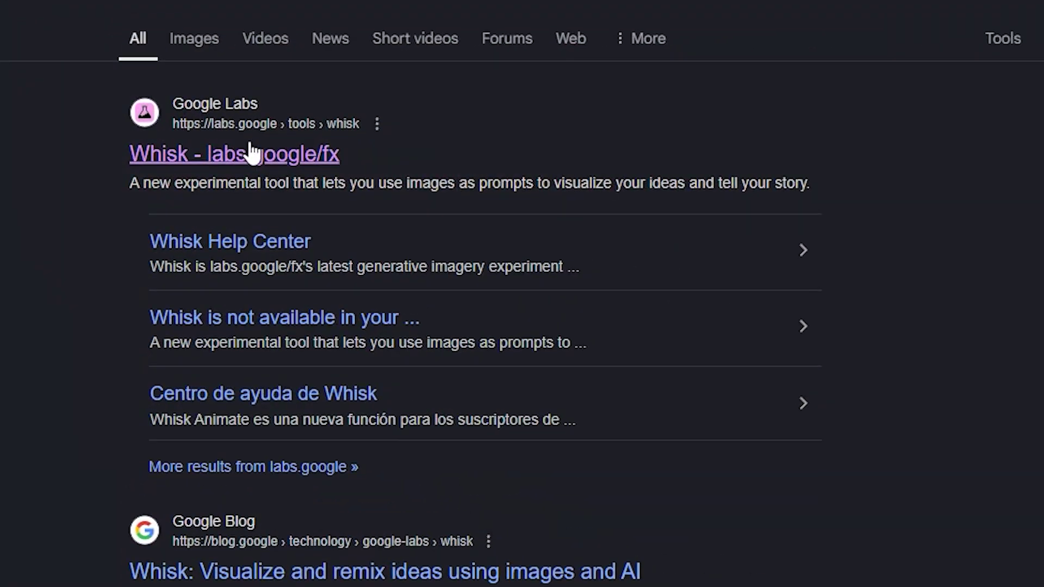
{"action": "right_click", "coordinate": [250, 155]}
{"action": "left_click", "coordinate": [326, 175]}
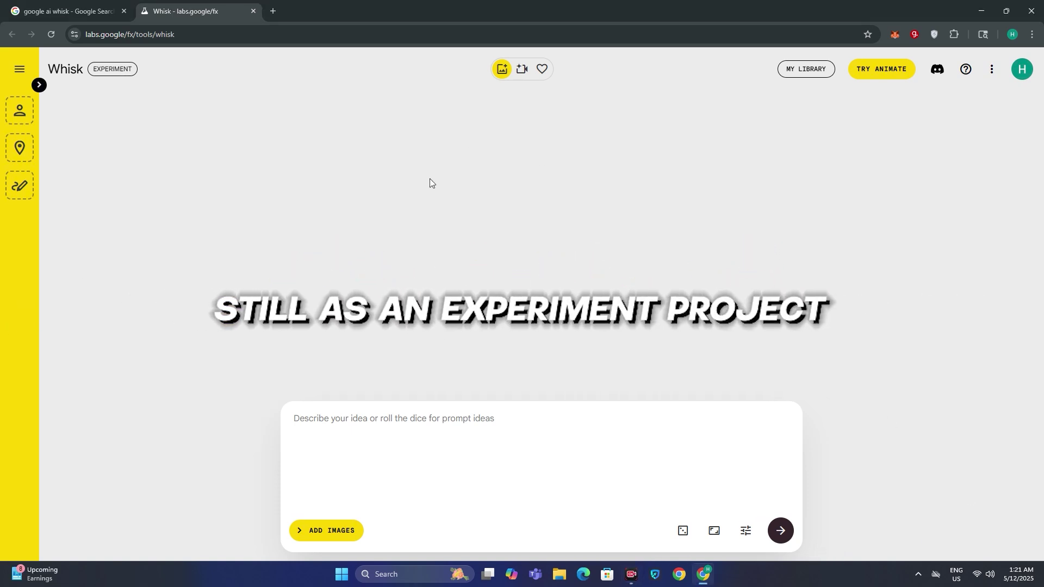
Expand the sidebar and upload image_fx (54).jpg, the wounded woman's portrait, as the Subject
{"action": "left_click", "coordinate": [38, 84]}
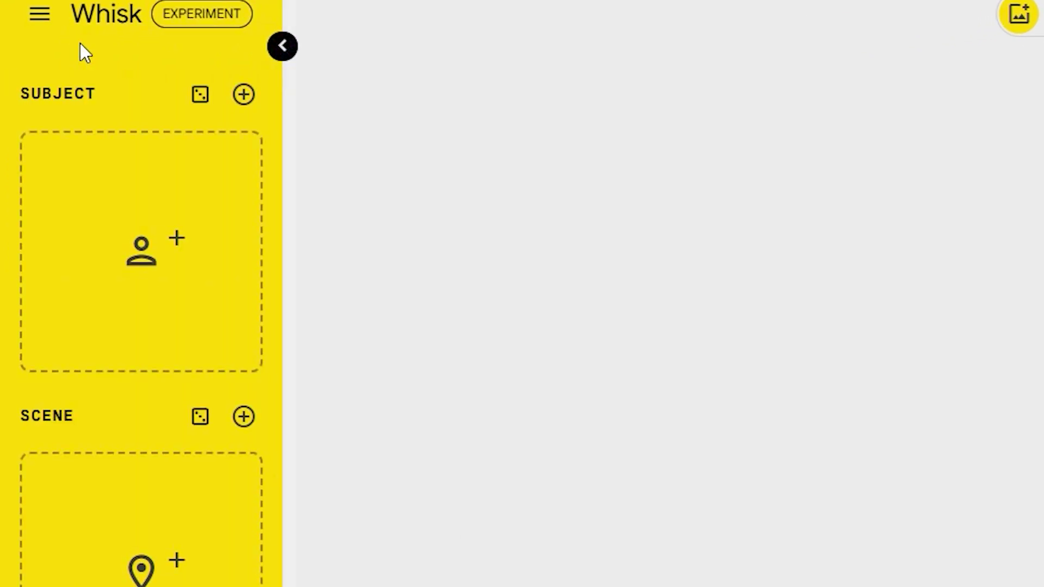
{"action": "mouse_move", "coordinate": [132, 210]}
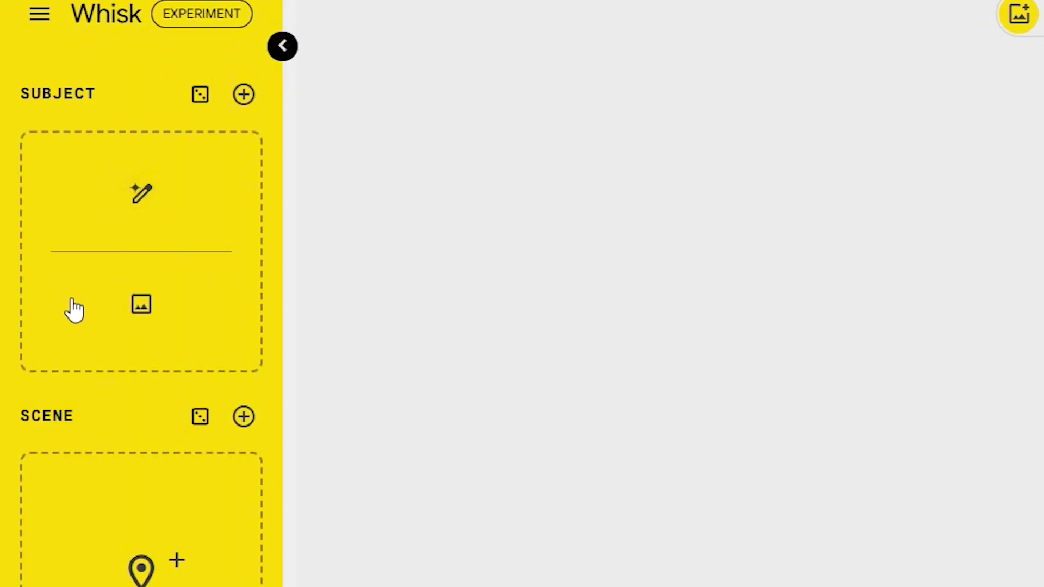
{"action": "scroll", "coordinate": [161, 193], "scroll_direction": "down", "scroll_amount": 5}
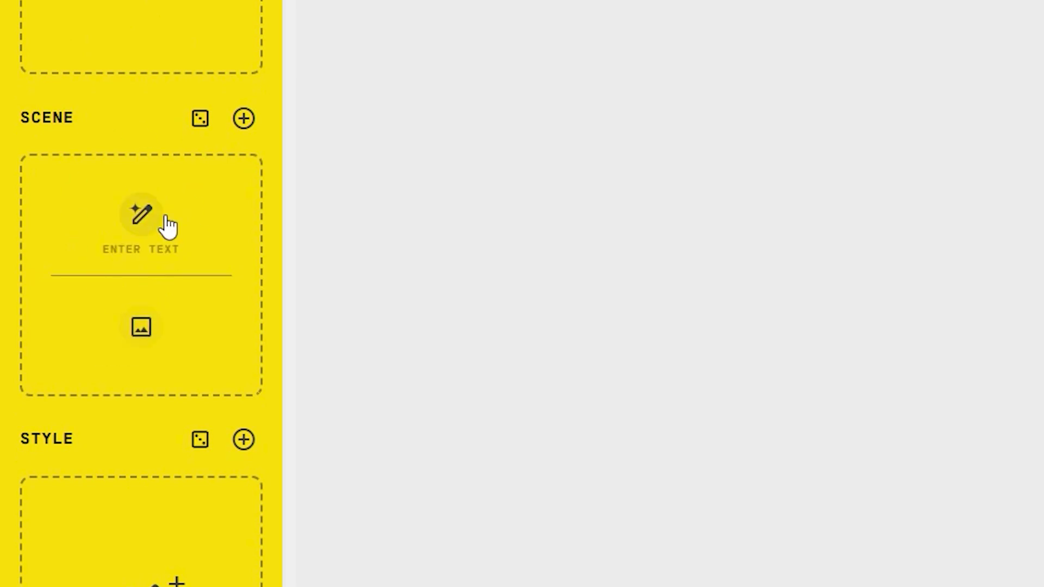
{"action": "scroll", "coordinate": [182, 413], "scroll_direction": "down", "scroll_amount": 3}
{"action": "scroll", "coordinate": [182, 296], "scroll_direction": "up", "scroll_amount": 8}
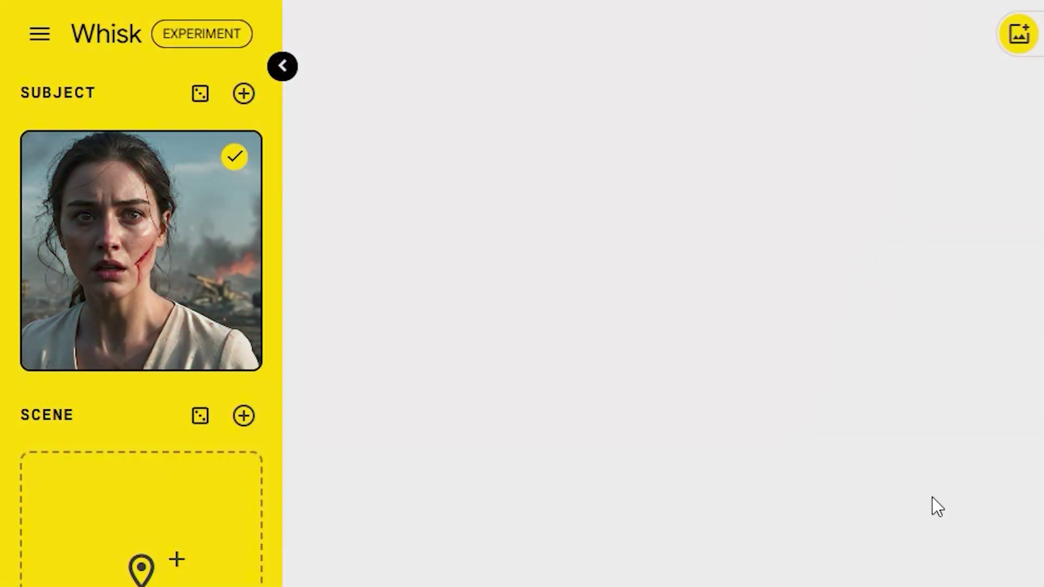
Delete 'An eye-level close-up shot' from the start of the subject description
{"action": "left_click", "coordinate": [50, 353]}
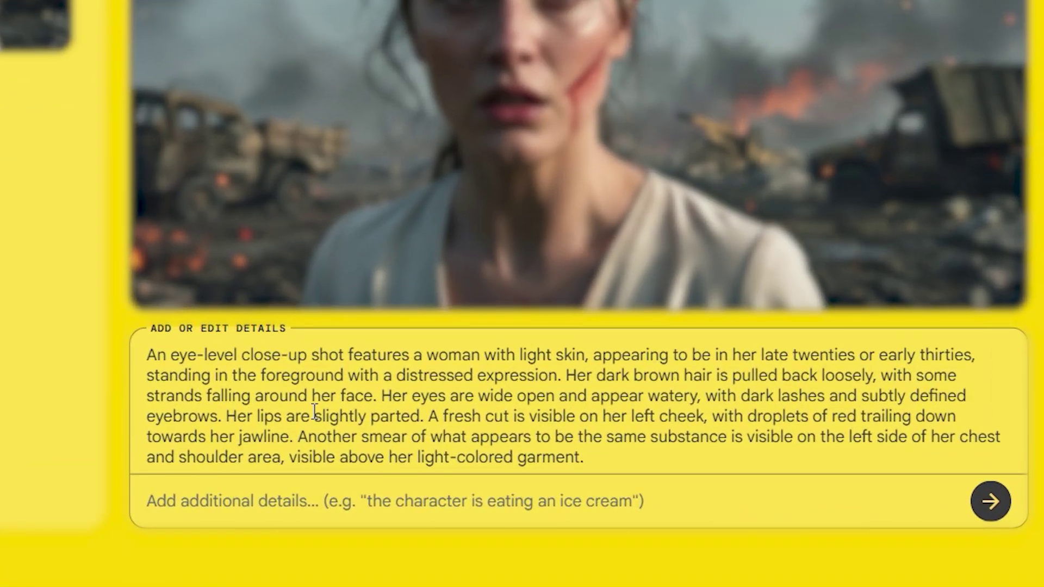
{"action": "scroll", "coordinate": [314, 414], "scroll_direction": "down", "scroll_amount": 3}
{"action": "scroll", "coordinate": [314, 413], "scroll_direction": "up", "scroll_amount": 3}
{"action": "scroll", "coordinate": [429, 408], "scroll_direction": "down", "scroll_amount": 3}
{"action": "scroll", "coordinate": [199, 370], "scroll_direction": "up", "scroll_amount": 3}
{"action": "left_click_drag", "start_coordinate": [149, 360], "coordinate": [337, 357]}
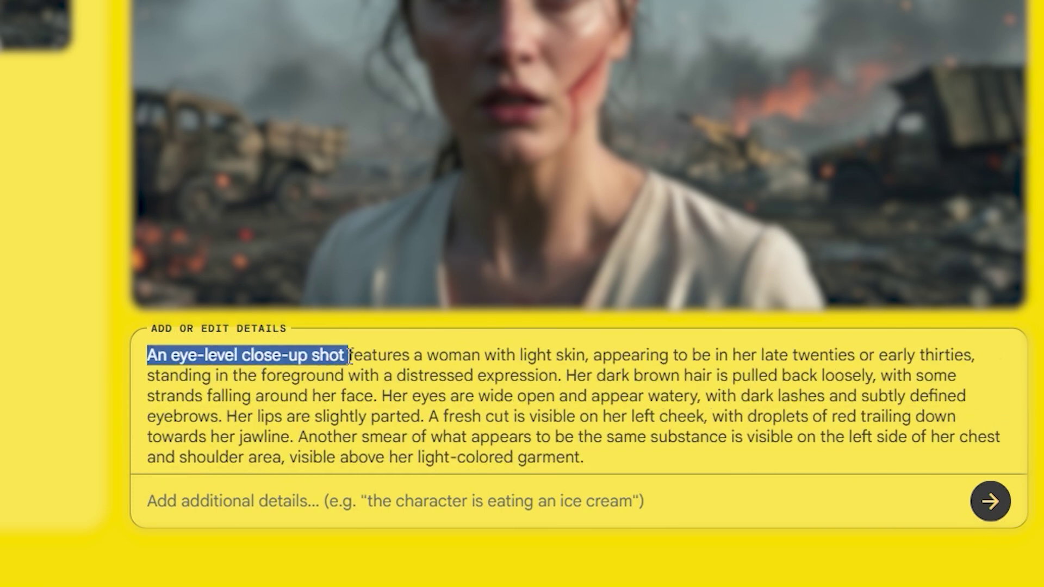
{"action": "key", "text": "BackSpace"}
Review the remaining description text and apply it to the subject
{"action": "scroll", "coordinate": [542, 409], "scroll_direction": "down", "scroll_amount": 5}
{"action": "scroll", "coordinate": [542, 409], "scroll_direction": "up", "scroll_amount": 5}
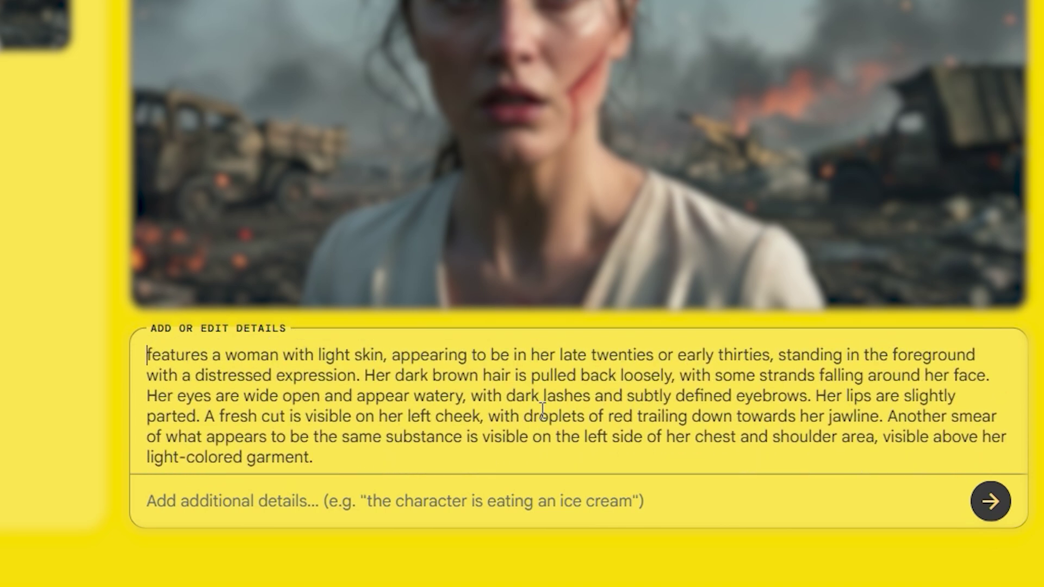
{"action": "left_click_drag", "start_coordinate": [161, 356], "coordinate": [976, 356]}
{"action": "left_click_drag", "start_coordinate": [152, 371], "coordinate": [981, 366]}
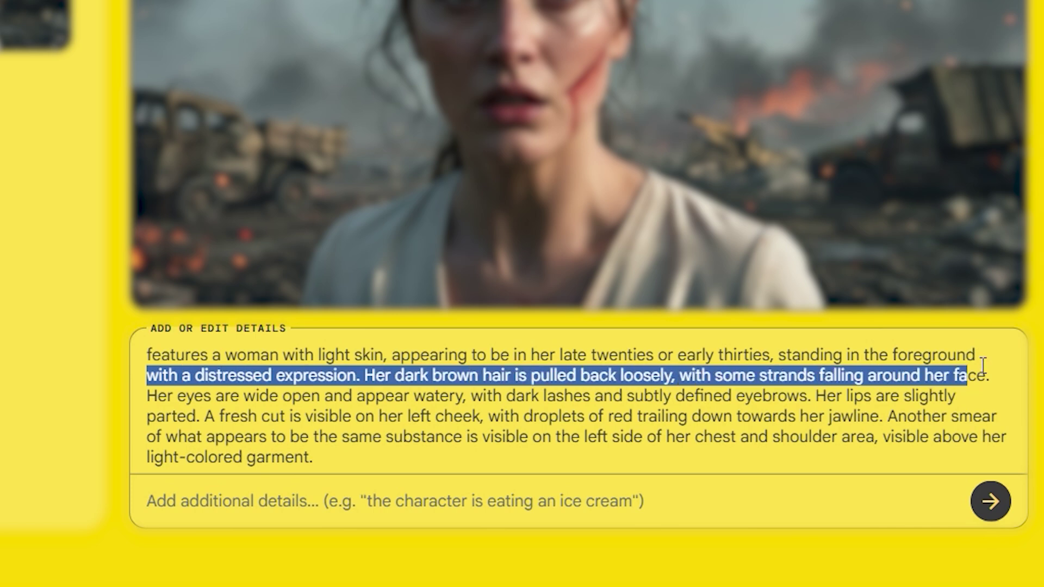
{"action": "left_click", "coordinate": [979, 358]}
{"action": "left_click_drag", "start_coordinate": [161, 399], "coordinate": [922, 384]}
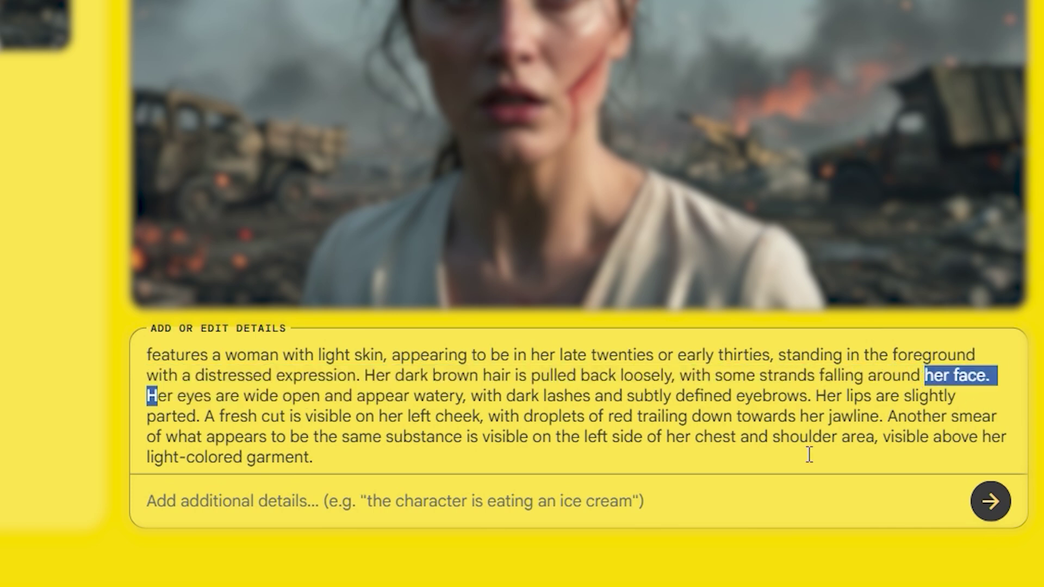
{"action": "left_click", "coordinate": [990, 501]}
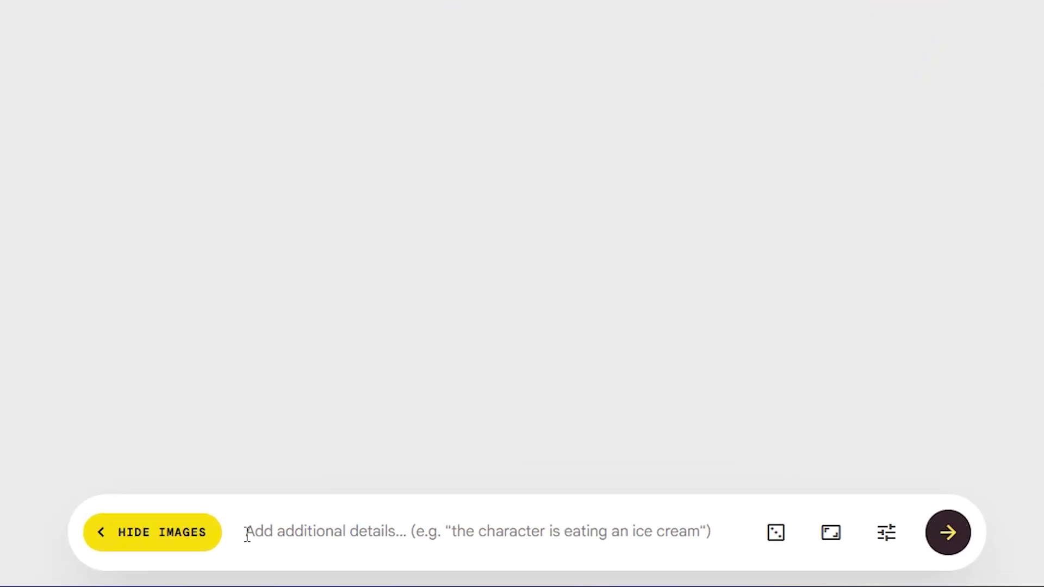
Generate 16:9 images of a woman standing in a war field in army uniform, seed left unlocked
{"action": "left_click", "coordinate": [247, 534]}
{"action": "type", "text": "a woman standing in a war field look"}
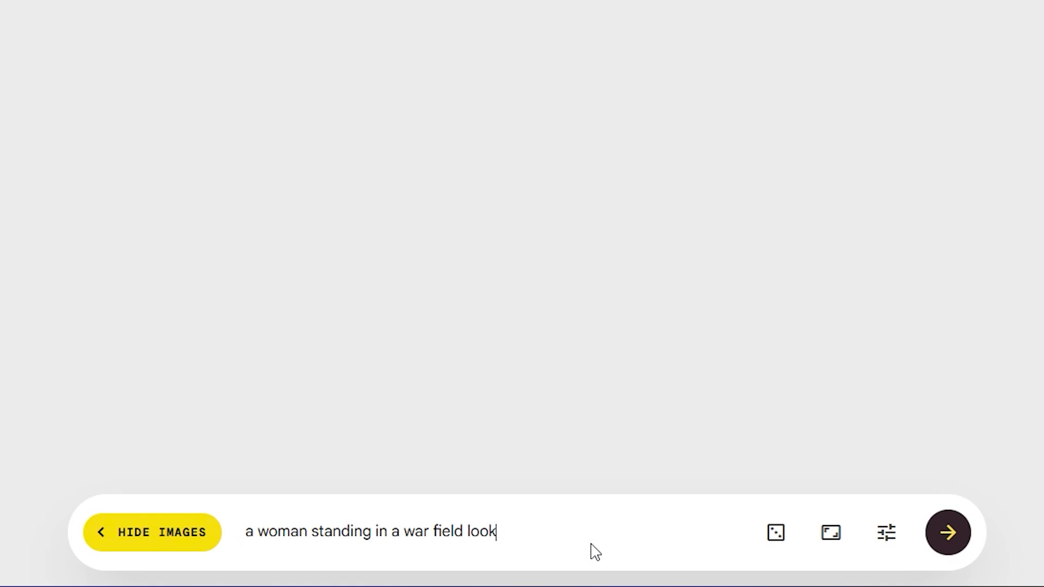
{"action": "type", "text": "uniform"}
{"action": "left_click", "coordinate": [830, 544]}
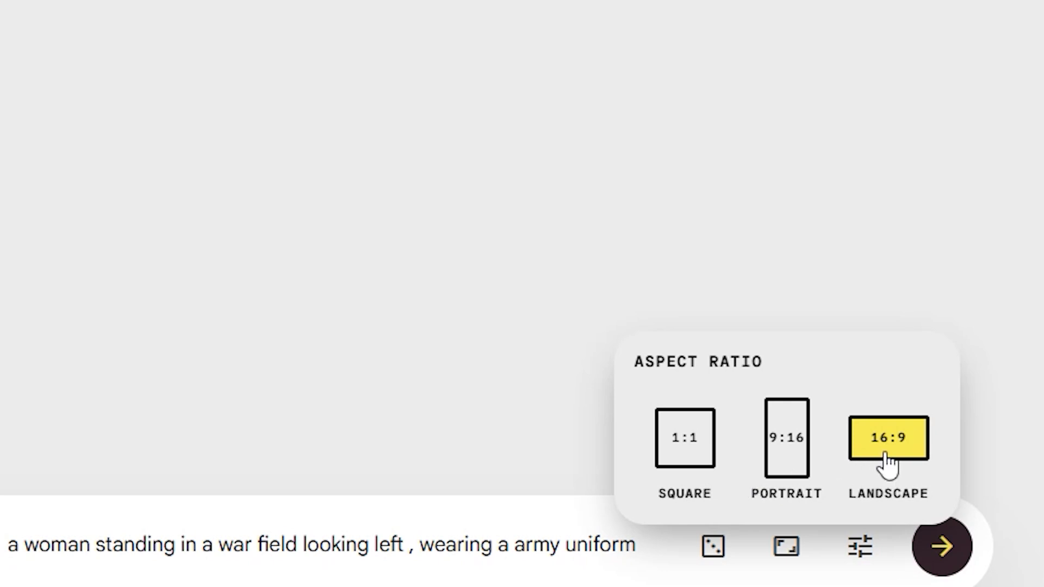
{"action": "left_click", "coordinate": [857, 547]}
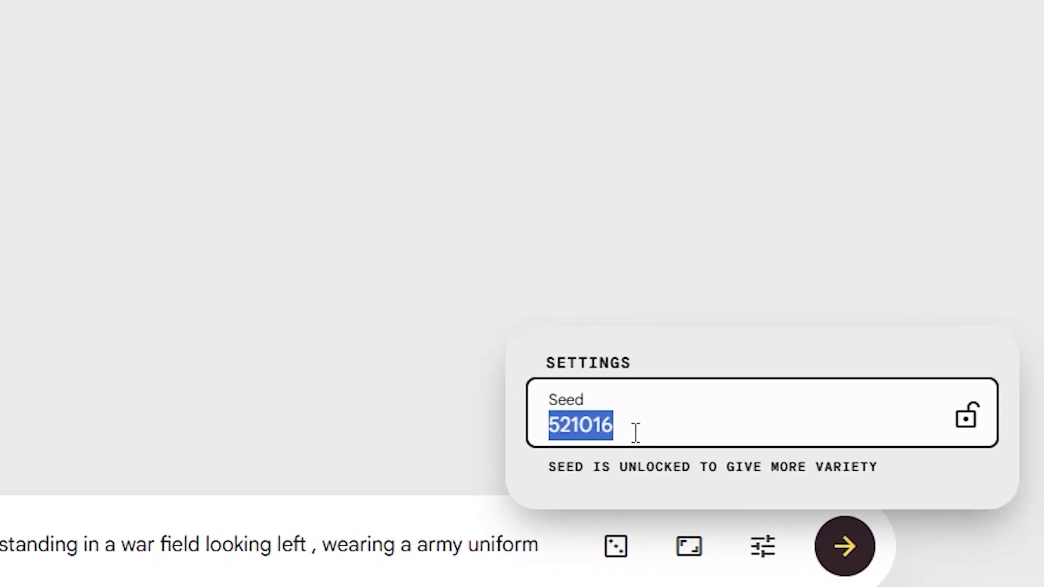
{"action": "left_click", "coordinate": [966, 421]}
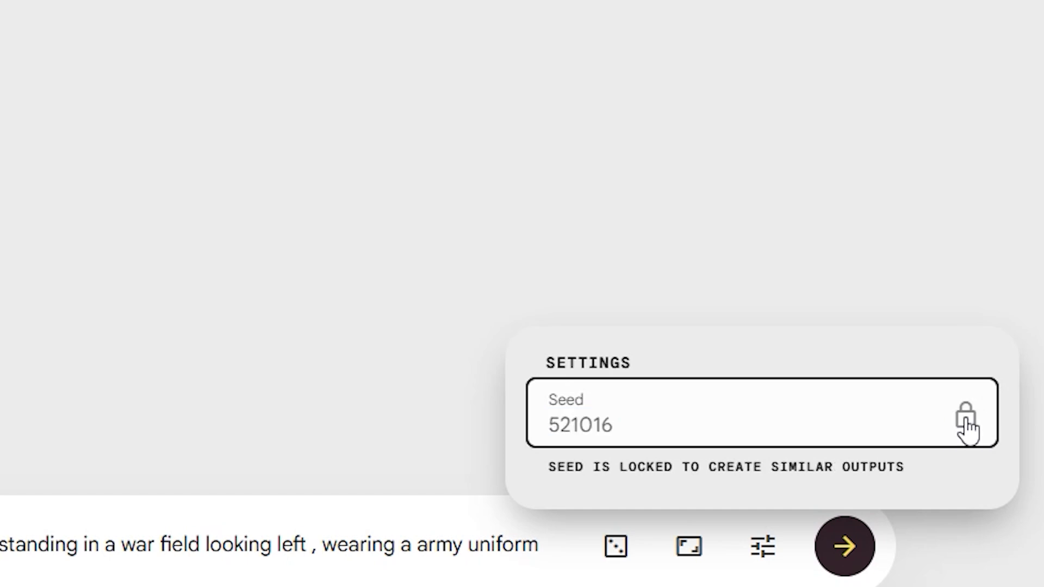
{"action": "left_click", "coordinate": [967, 421]}
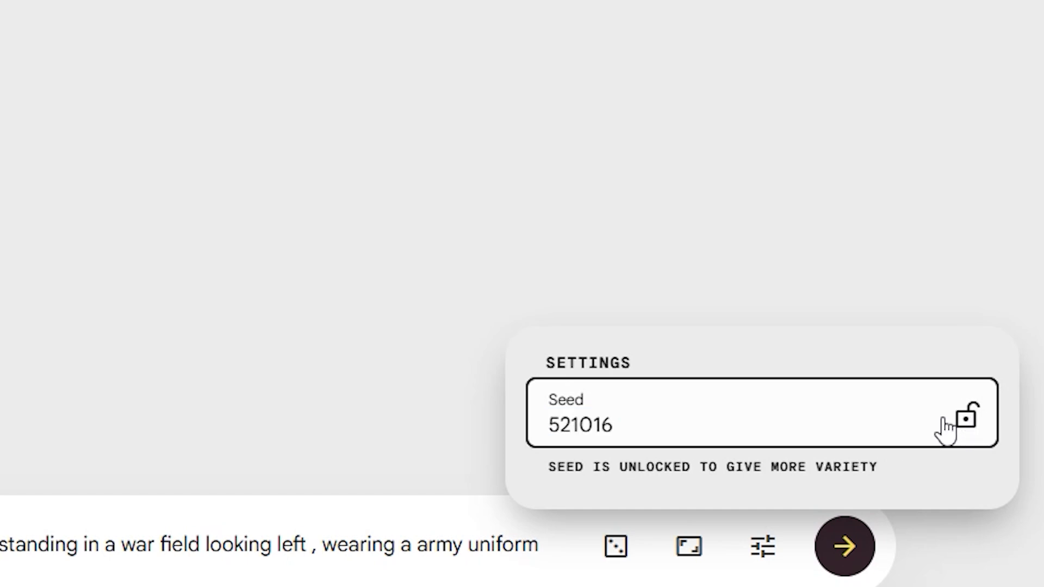
{"action": "left_click", "coordinate": [846, 547]}
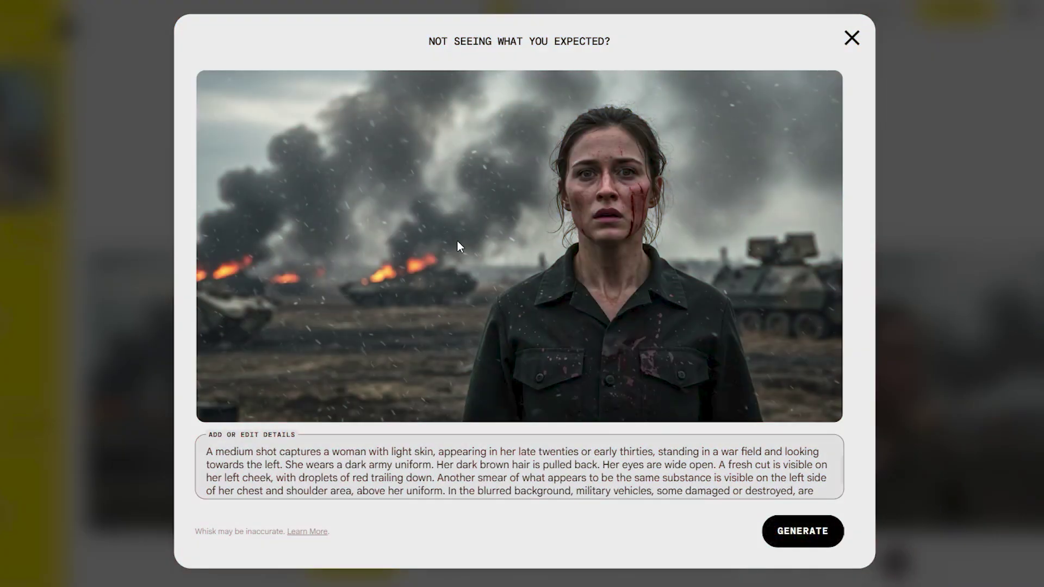
{"action": "scroll", "coordinate": [655, 462], "scroll_direction": "down", "scroll_amount": 2}
{"action": "scroll", "coordinate": [655, 464], "scroll_direction": "up", "scroll_amount": 2}
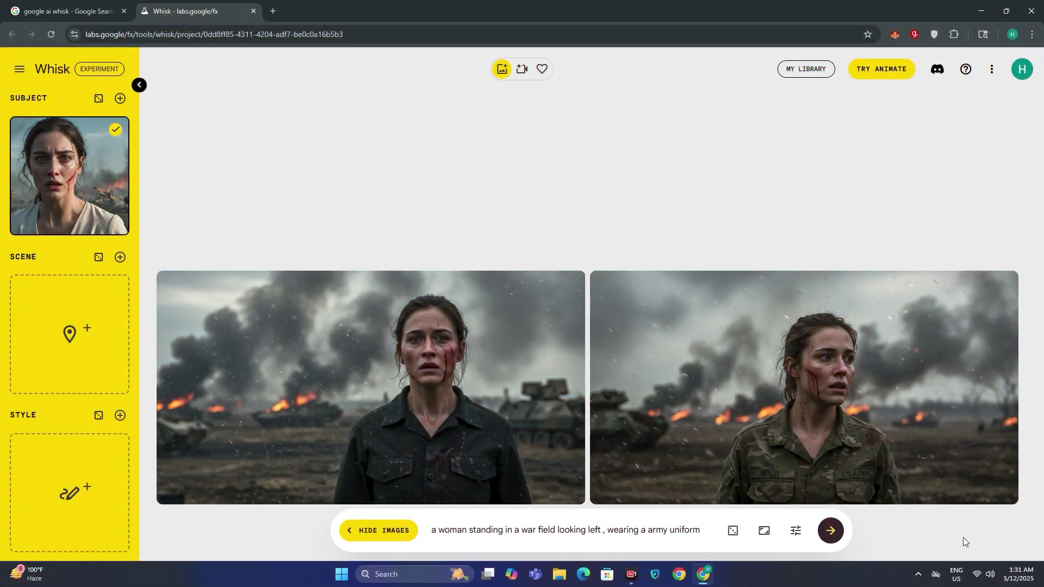
{"action": "mouse_move", "coordinate": [317, 396]}
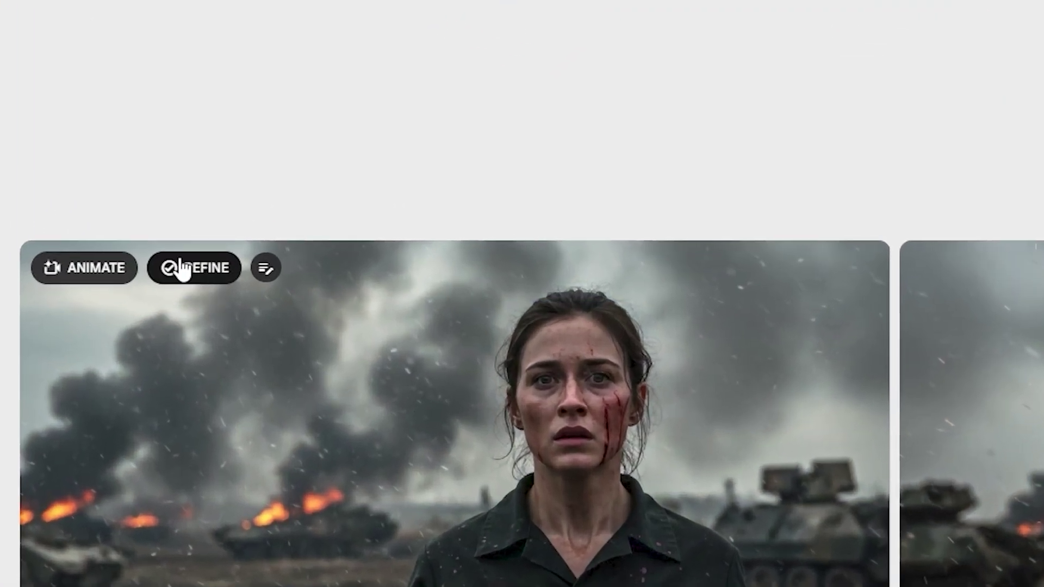
{"action": "left_click", "coordinate": [181, 268]}
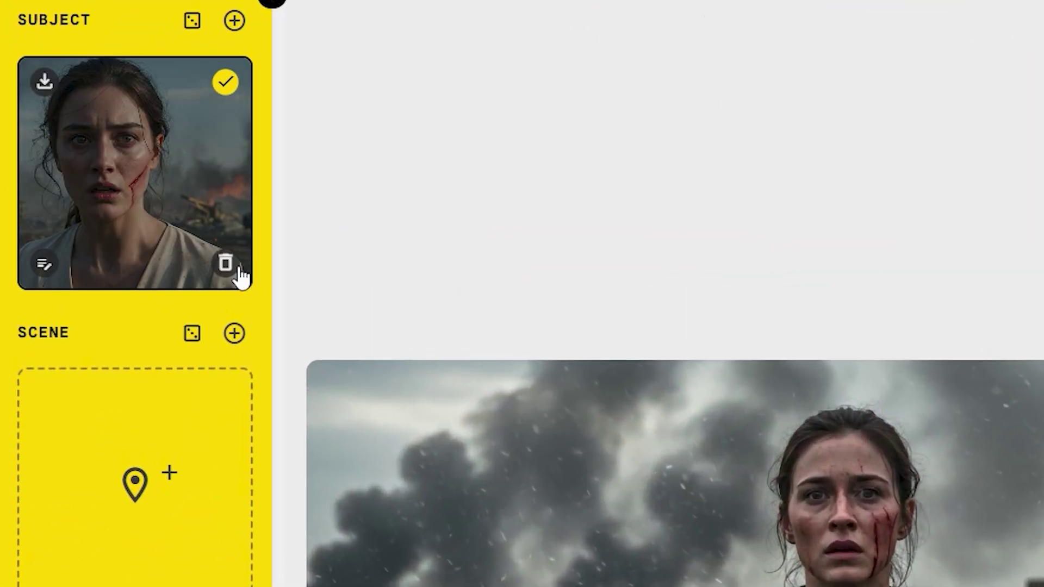
Replace the subject with the man's photo and generate 'a man wearing a tuxedo'
{"action": "left_click", "coordinate": [118, 221]}
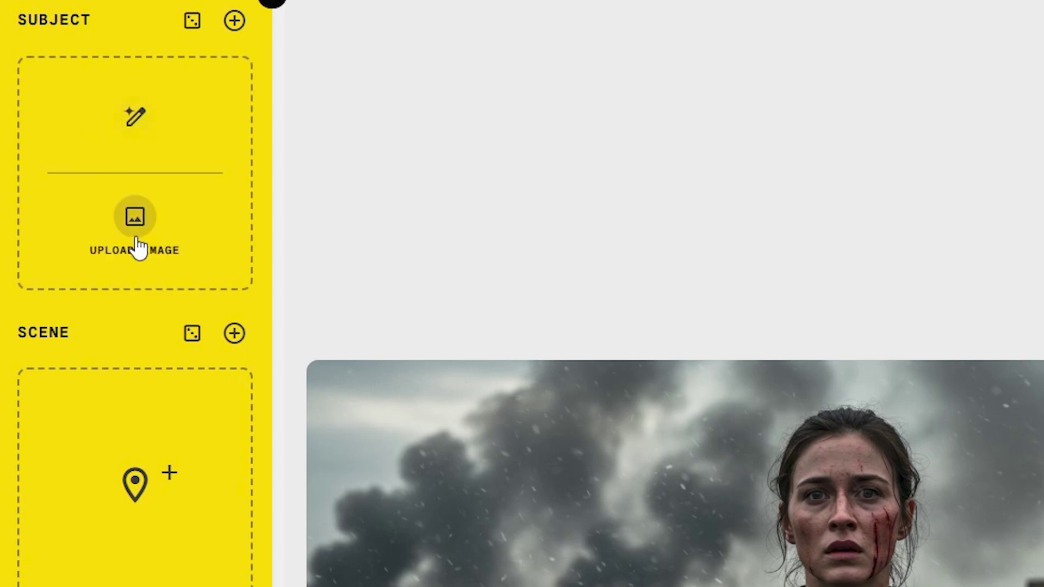
{"action": "left_click", "coordinate": [134, 221]}
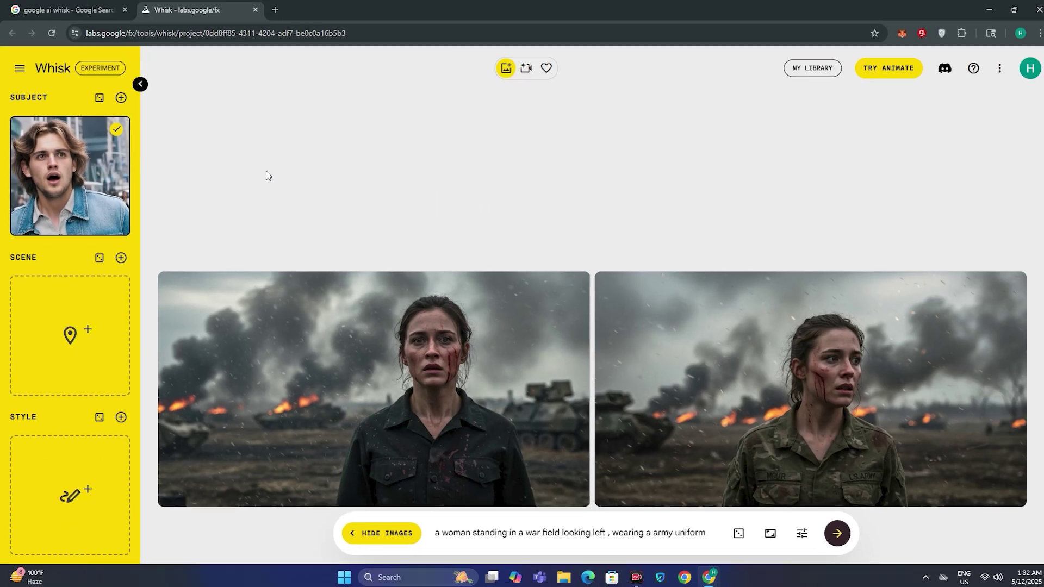
{"action": "type", "text": "a man wearing a tuxedo"}
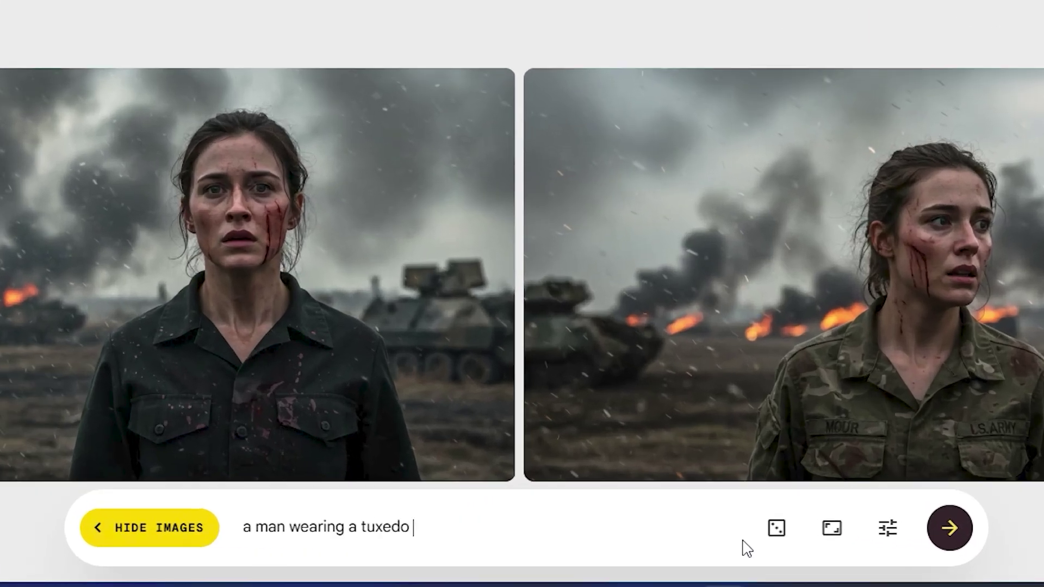
{"action": "key", "text": "Return"}
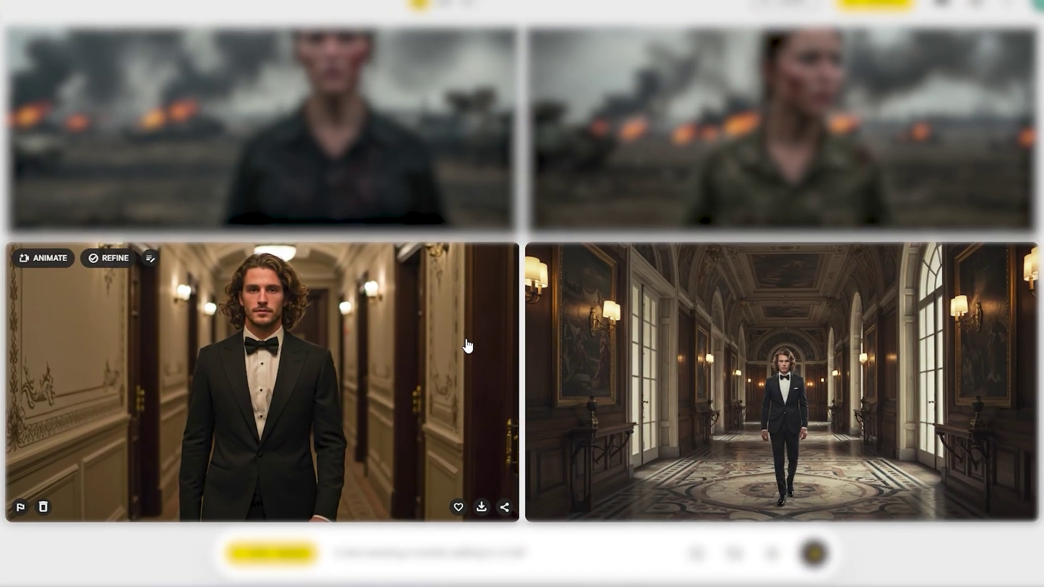
View a tuxedo image's description, close it, and browse the results
{"action": "left_click", "coordinate": [108, 258]}
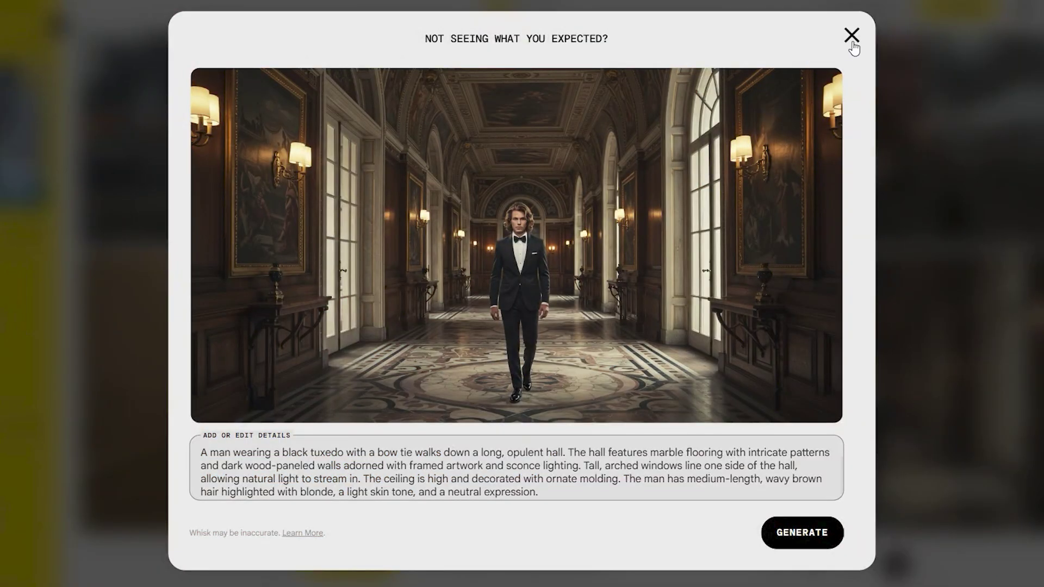
{"action": "left_click", "coordinate": [852, 39]}
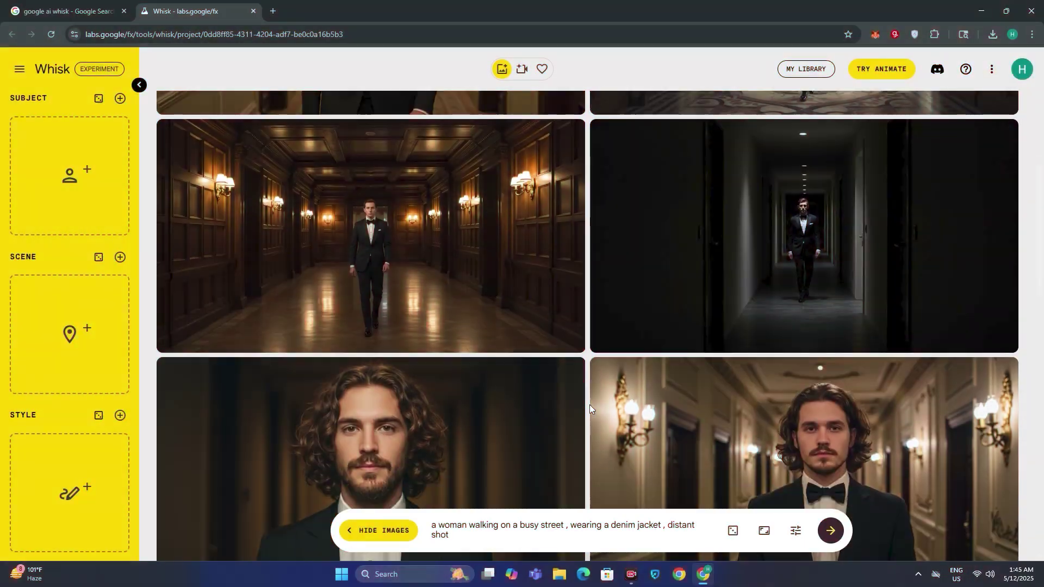
{"action": "scroll", "coordinate": [590, 404], "scroll_direction": "down", "scroll_amount": 2}
{"action": "mouse_move", "coordinate": [657, 306]}
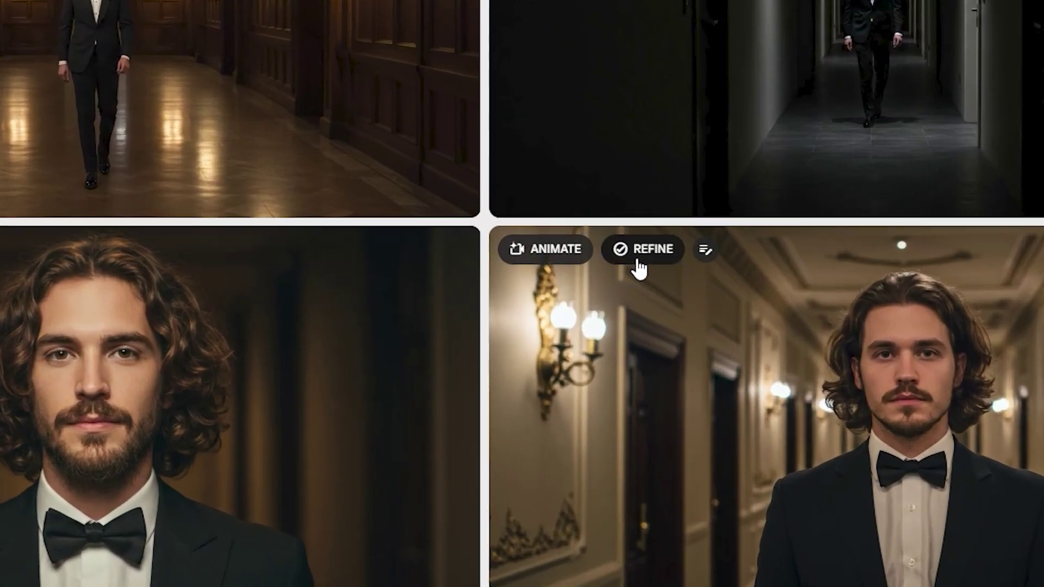
Refine the tuxedo portrait with 'a man wearing a leather jacket'
{"action": "left_click", "coordinate": [637, 257]}
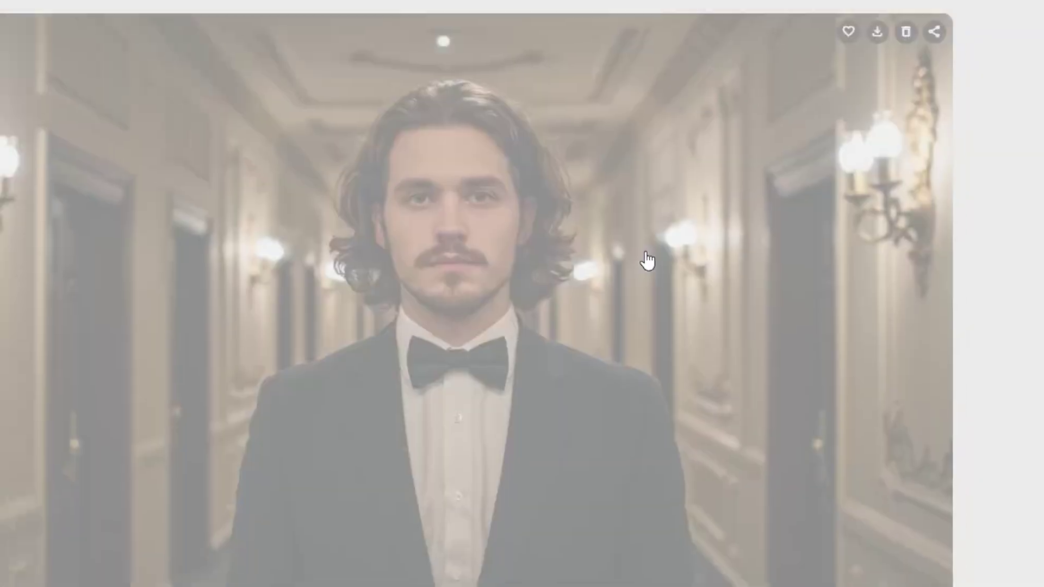
{"action": "left_click", "coordinate": [490, 527]}
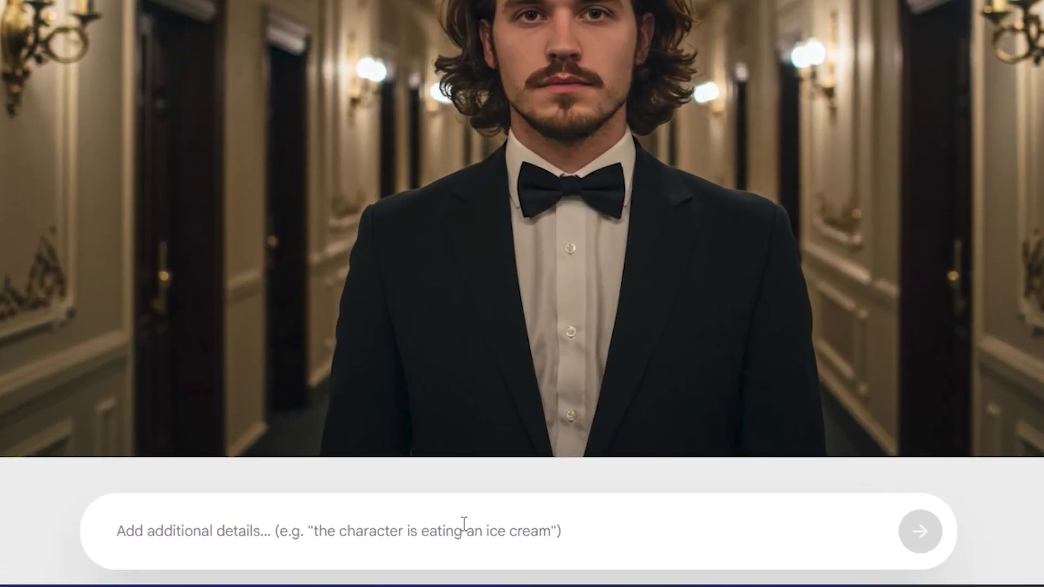
{"action": "type", "text": "a man wear"}
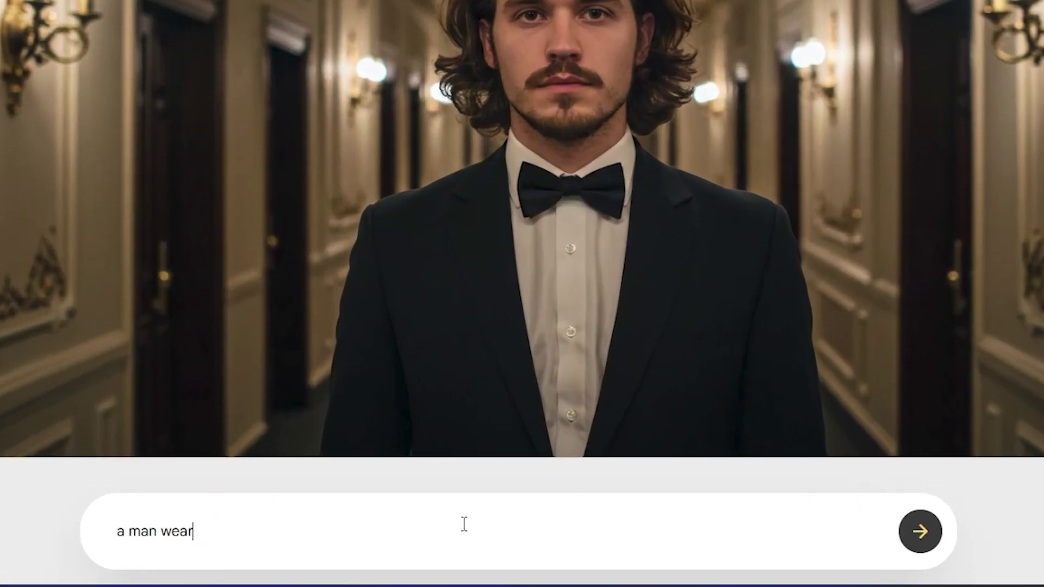
{"action": "type", "text": "ing a leather jacket"}
{"action": "key", "text": "Return"}
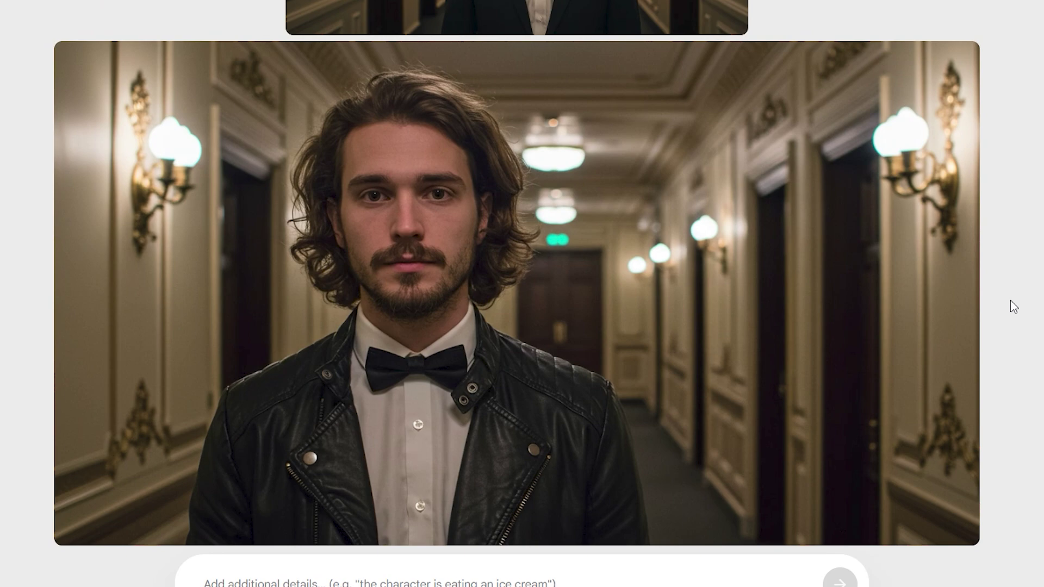
{"action": "scroll", "coordinate": [1011, 300], "scroll_direction": "up", "scroll_amount": 4}
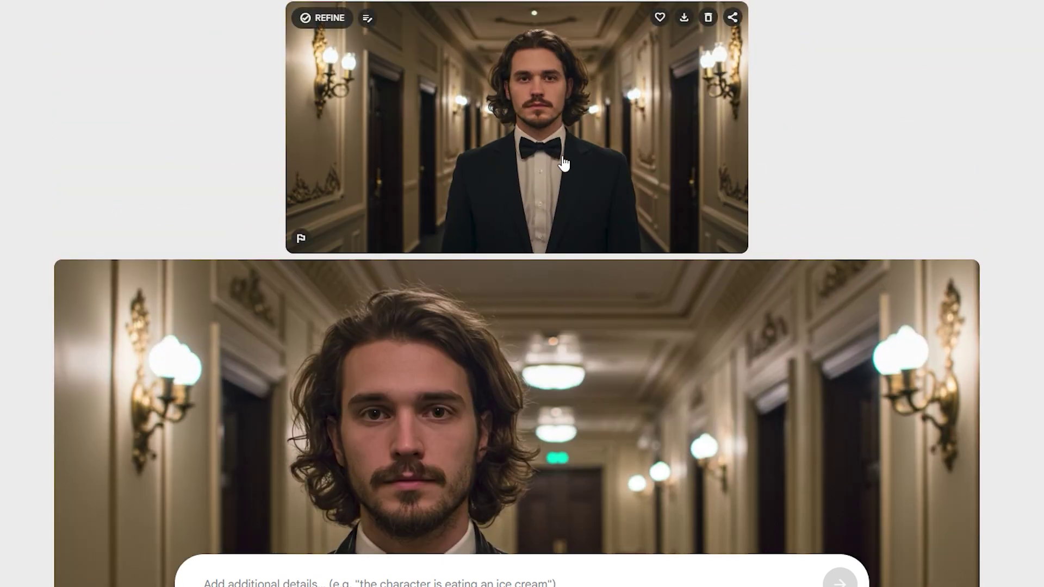
{"action": "scroll", "coordinate": [563, 163], "scroll_direction": "down", "scroll_amount": 4}
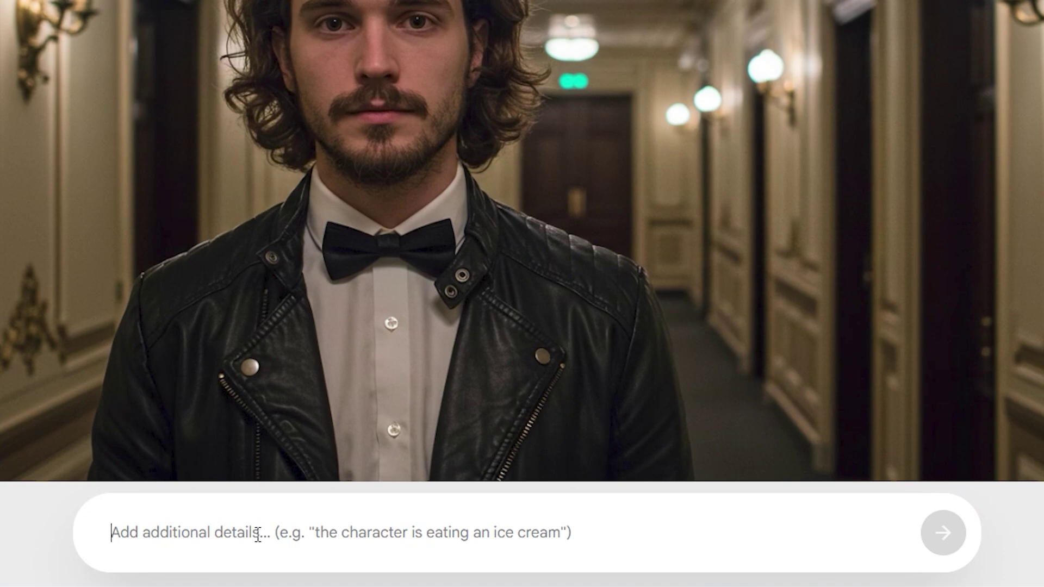
Add further 'a man…' refinements for the sunglasses and horse-riding variants, reviewing the results
{"action": "type", "text": "a man"}
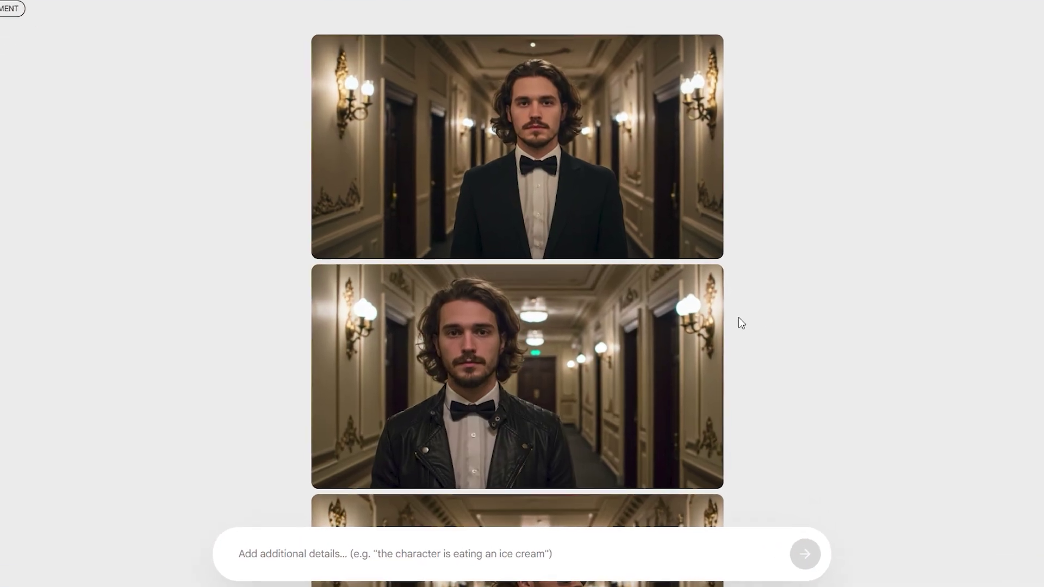
{"action": "scroll", "coordinate": [702, 312], "scroll_direction": "down", "scroll_amount": 6}
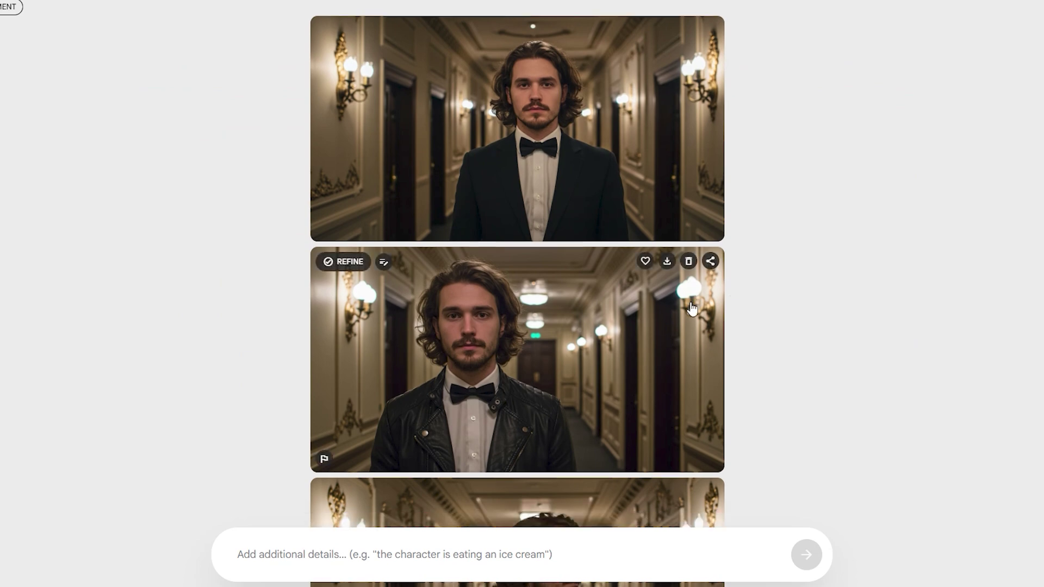
{"action": "scroll", "coordinate": [590, 281], "scroll_direction": "down", "scroll_amount": 4}
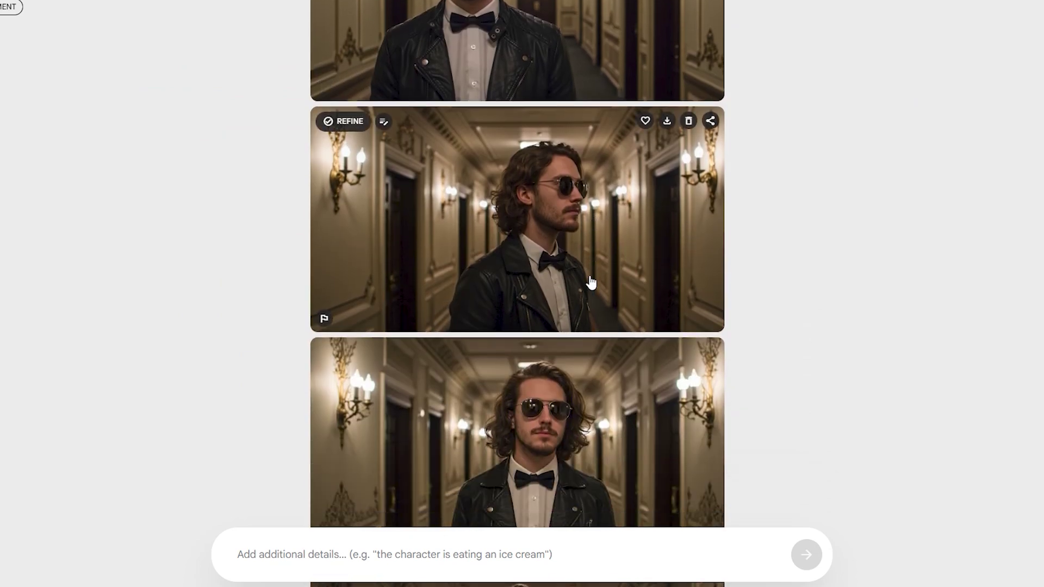
{"action": "scroll", "coordinate": [591, 282], "scroll_direction": "down", "scroll_amount": 4}
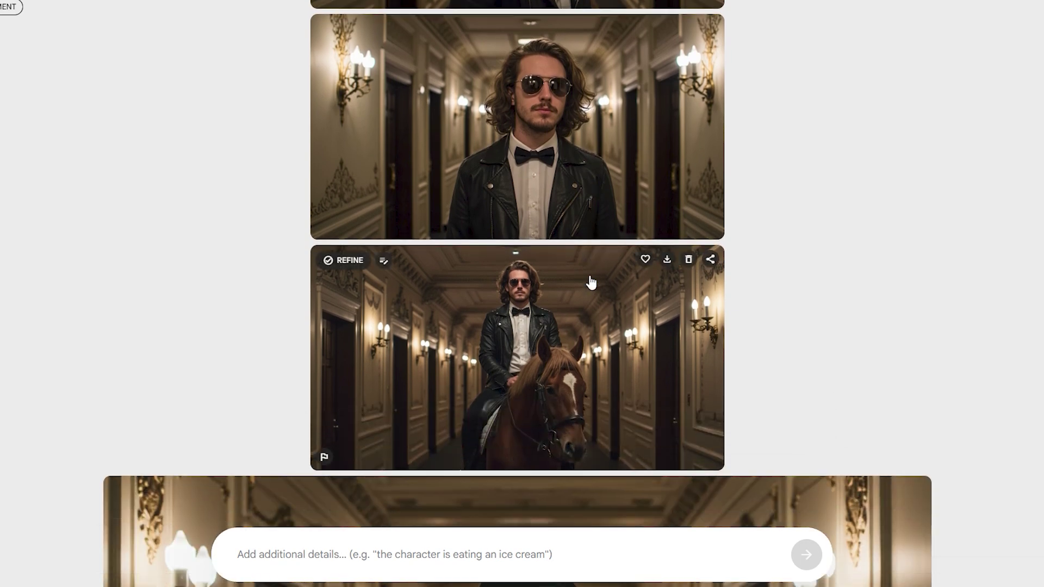
{"action": "scroll", "coordinate": [591, 282], "scroll_direction": "up", "scroll_amount": 4}
{"action": "scroll", "coordinate": [575, 366], "scroll_direction": "up", "scroll_amount": 1}
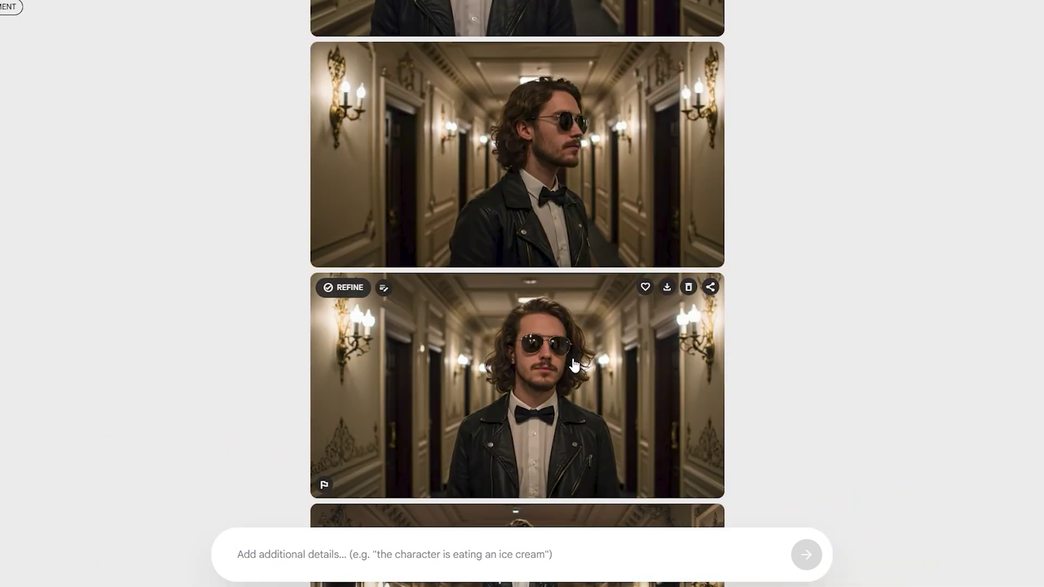
{"action": "scroll", "coordinate": [575, 366], "scroll_direction": "up", "scroll_amount": 5}
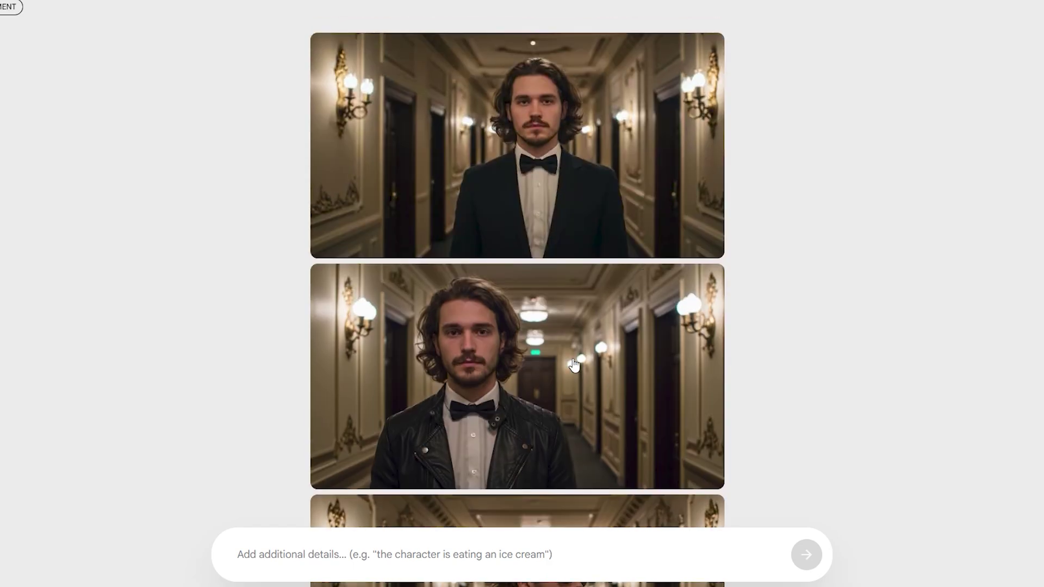
{"action": "left_click", "coordinate": [603, 142]}
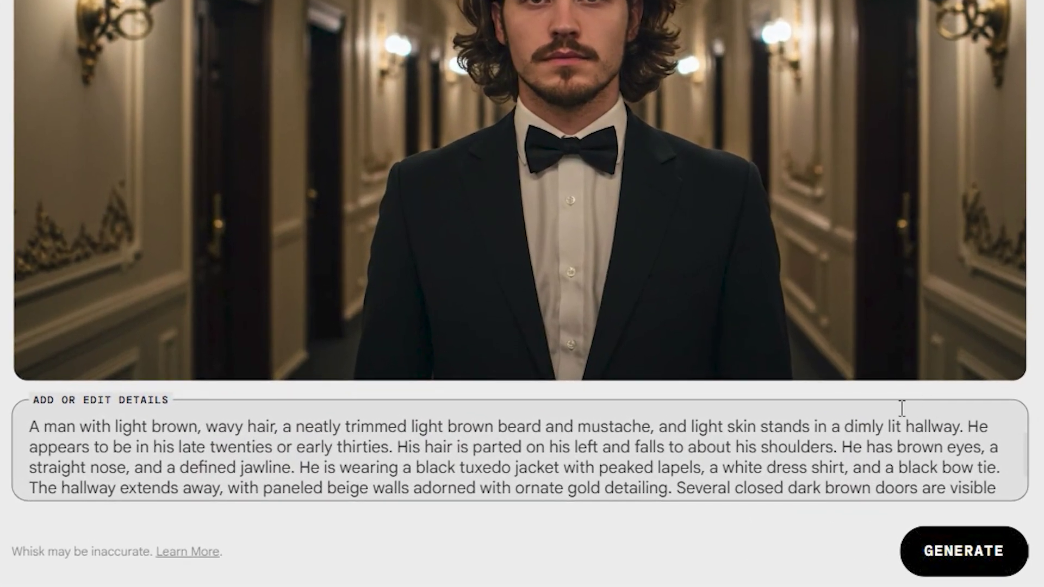
Replace the hallway wording with 'standing in a field and mountains view'
{"action": "left_click_drag", "start_coordinate": [30, 427], "coordinate": [944, 427]}
{"action": "left_click", "coordinate": [735, 427]}
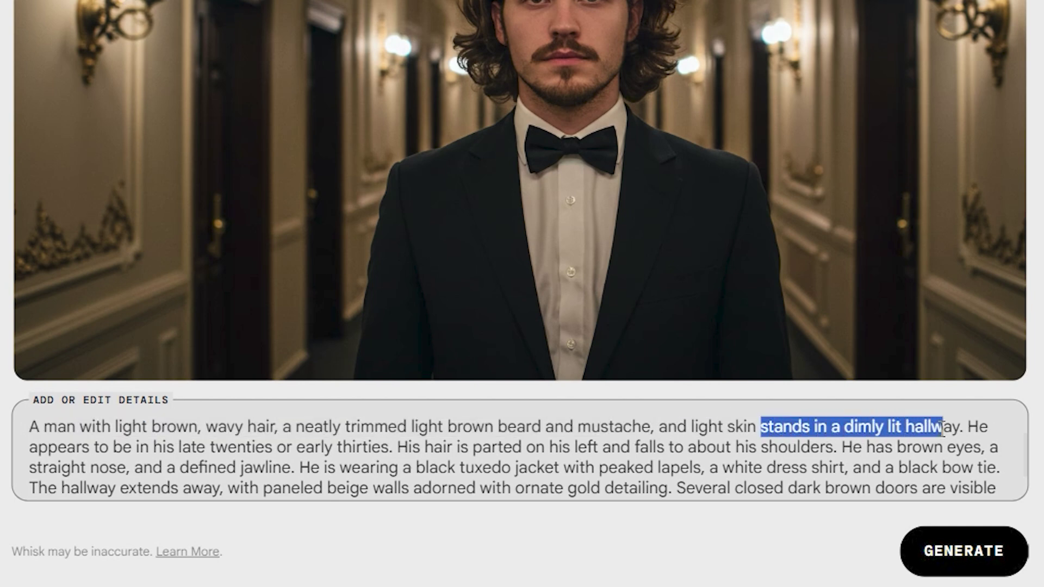
{"action": "type", "text": "standing in a field"}
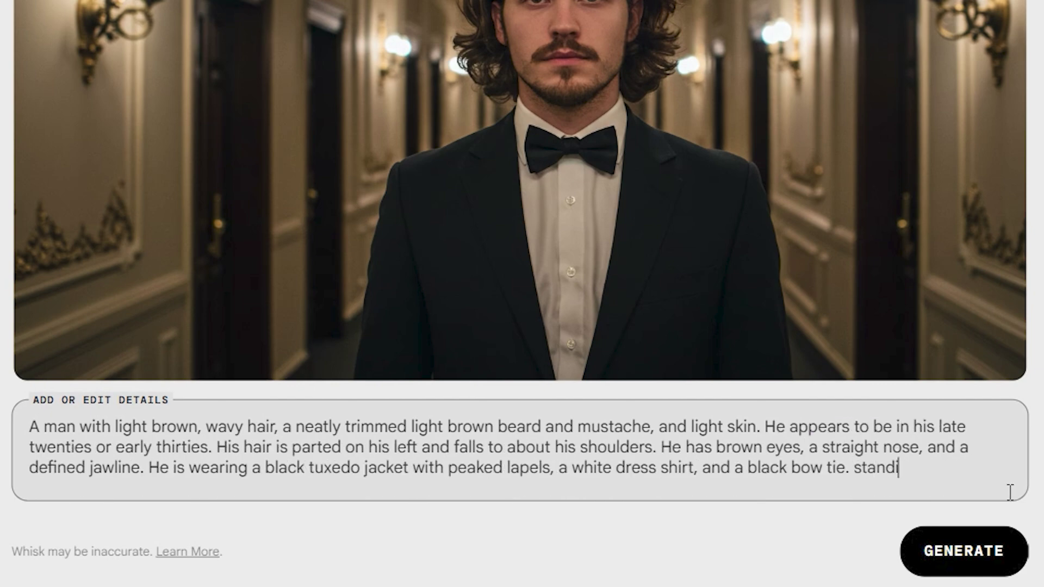
{"action": "type", "text": " and mountains view"}
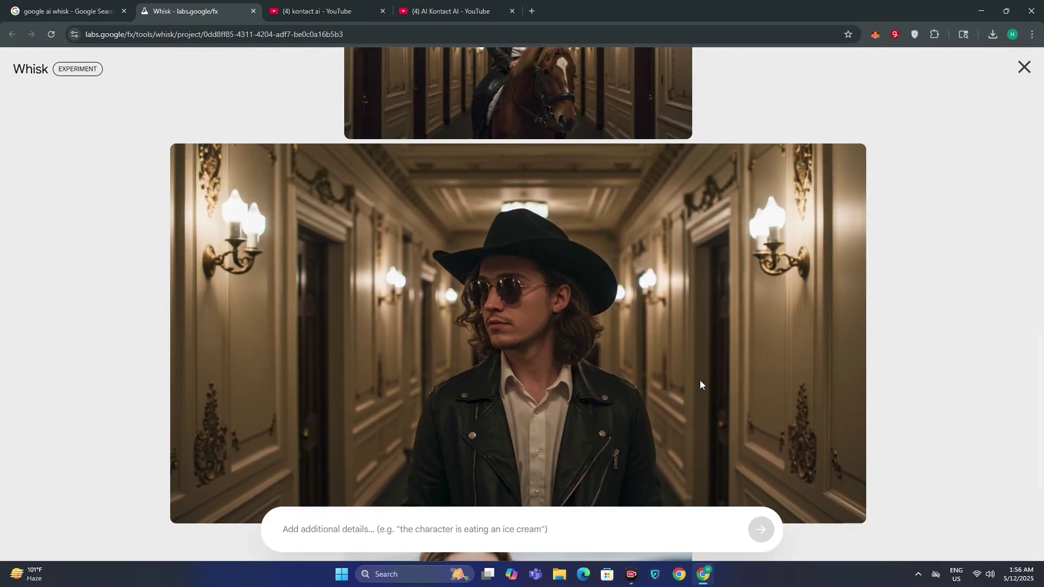
Add two subject slots, upload the red-haired woman's photo, and prompt 'a couple on a date'
{"action": "scroll", "coordinate": [700, 380], "scroll_direction": "down", "scroll_amount": 7}
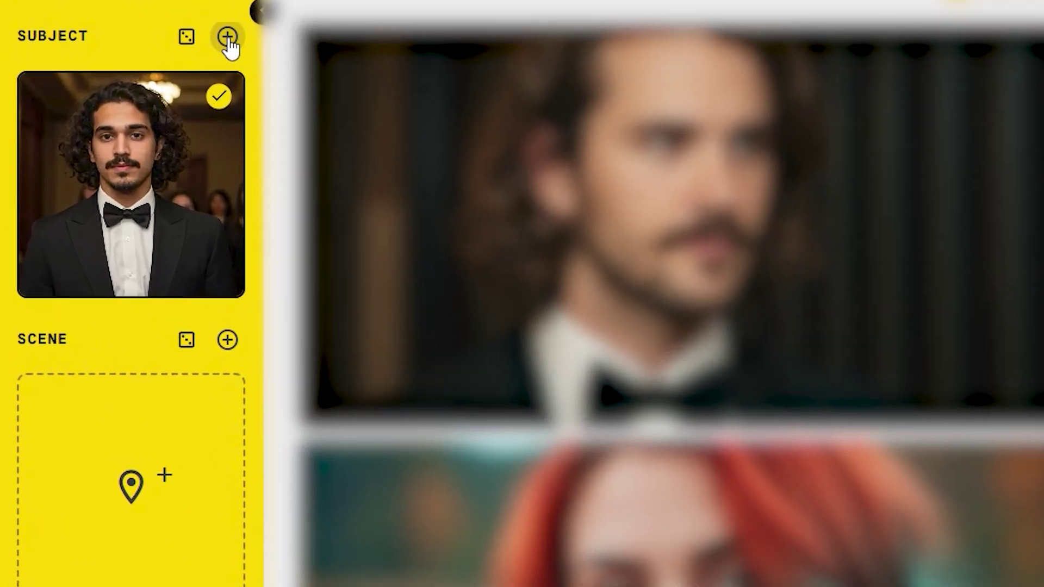
{"action": "left_click", "coordinate": [228, 38]}
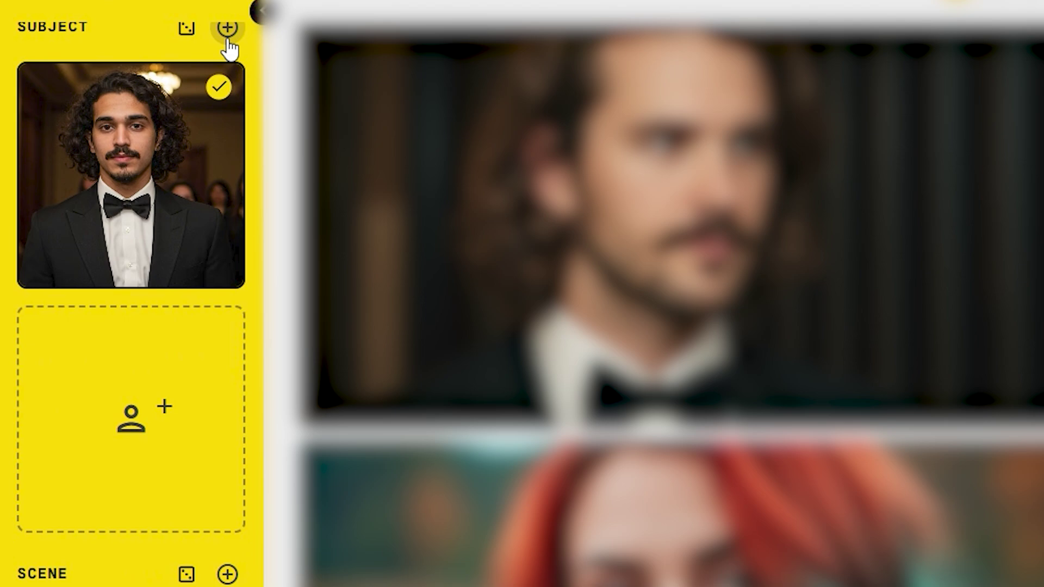
{"action": "left_click", "coordinate": [227, 40]}
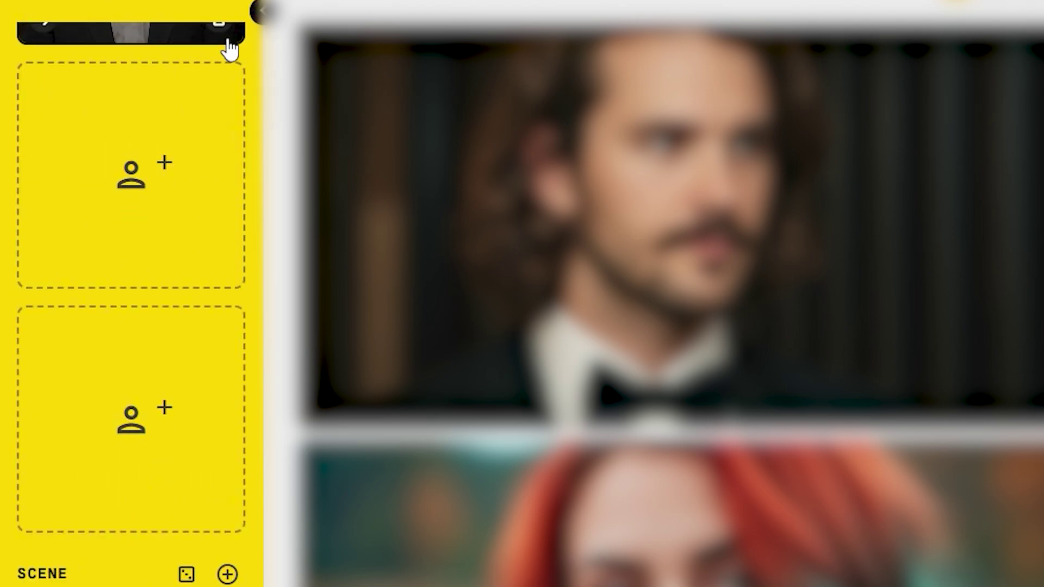
{"action": "scroll", "coordinate": [233, 98], "scroll_direction": "up", "scroll_amount": 5}
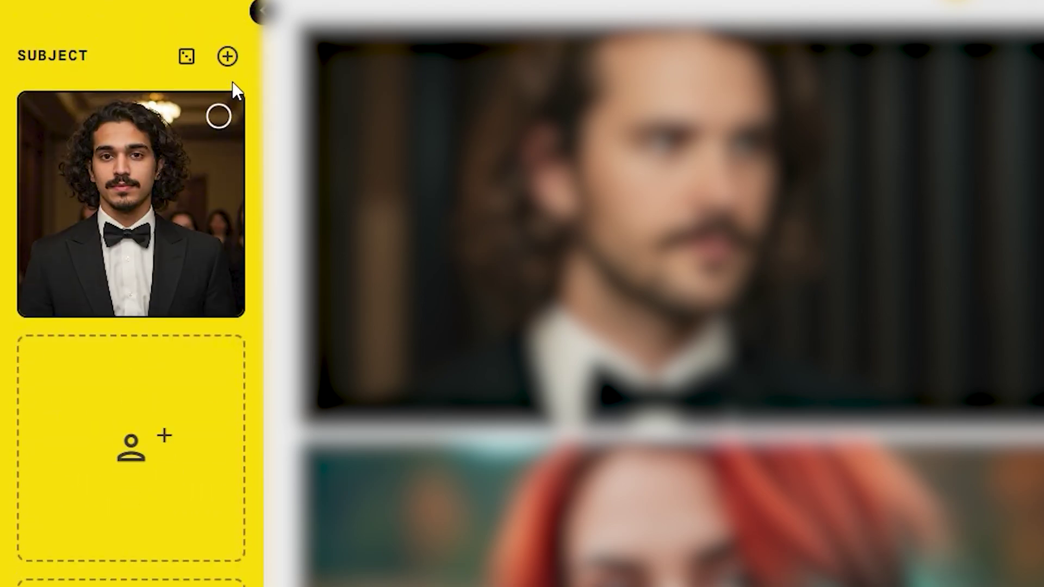
{"action": "scroll", "coordinate": [149, 280], "scroll_direction": "down", "scroll_amount": 5}
{"action": "mouse_move", "coordinate": [149, 280]}
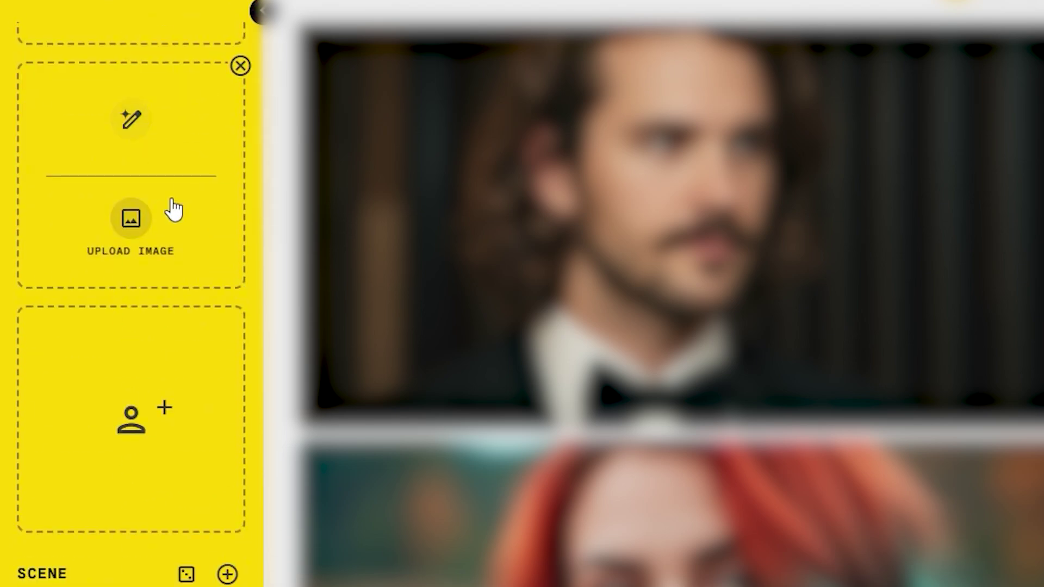
{"action": "scroll", "coordinate": [169, 305], "scroll_direction": "up", "scroll_amount": 3}
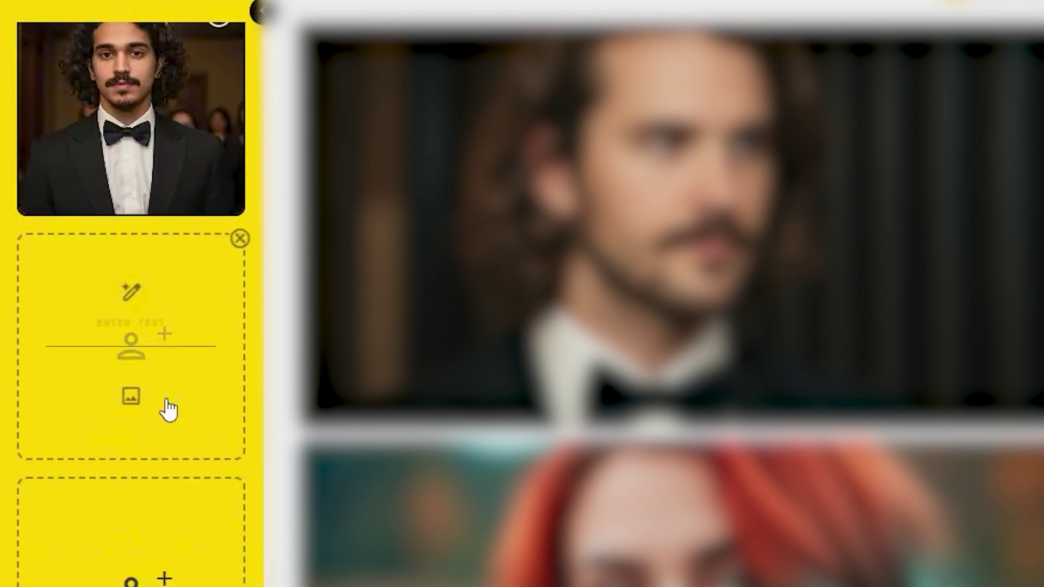
{"action": "left_click", "coordinate": [126, 405]}
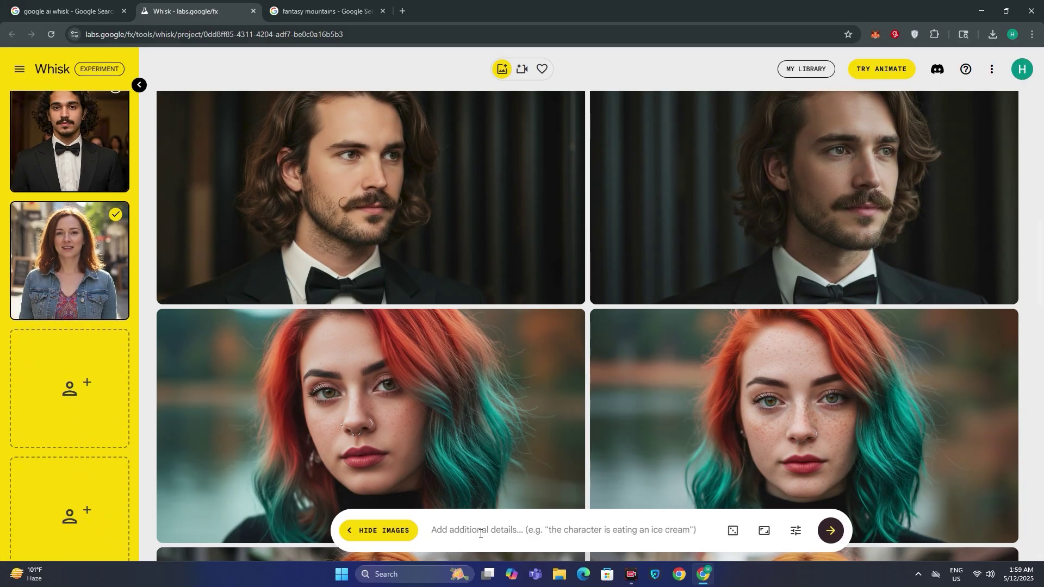
{"action": "left_click", "coordinate": [480, 535]}
{"action": "type", "text": "a couple on a da"}
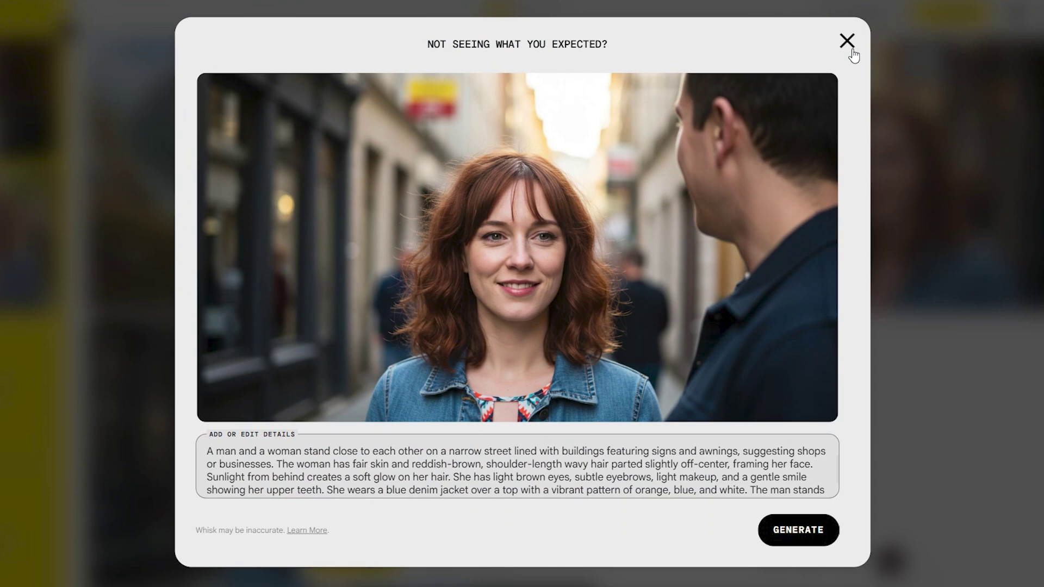
Close the couple image's description dialog and scroll through the generated image grid
{"action": "left_click", "coordinate": [847, 41]}
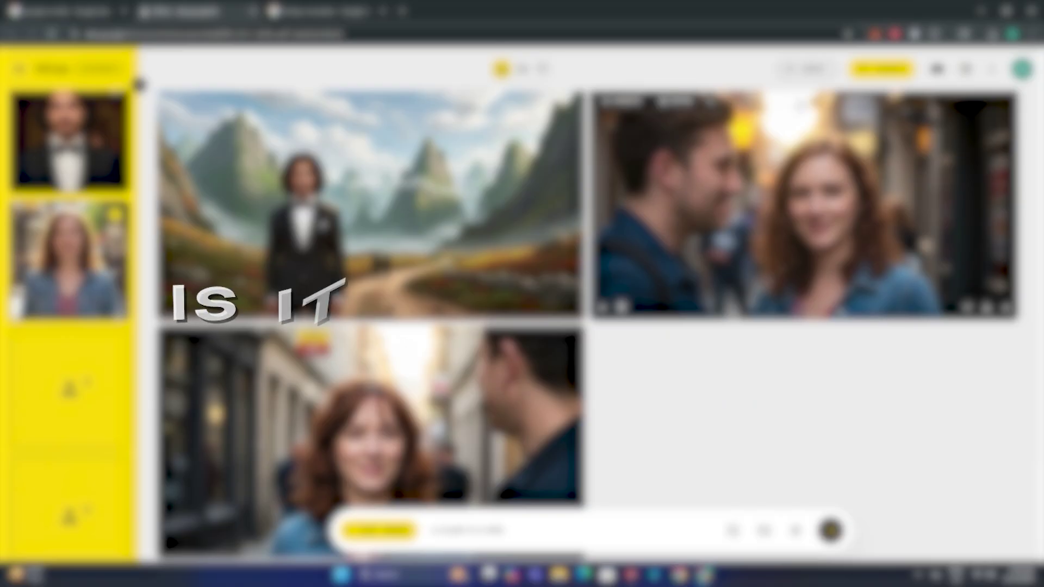
{"action": "scroll", "coordinate": [475, 301], "scroll_direction": "up", "scroll_amount": 10}
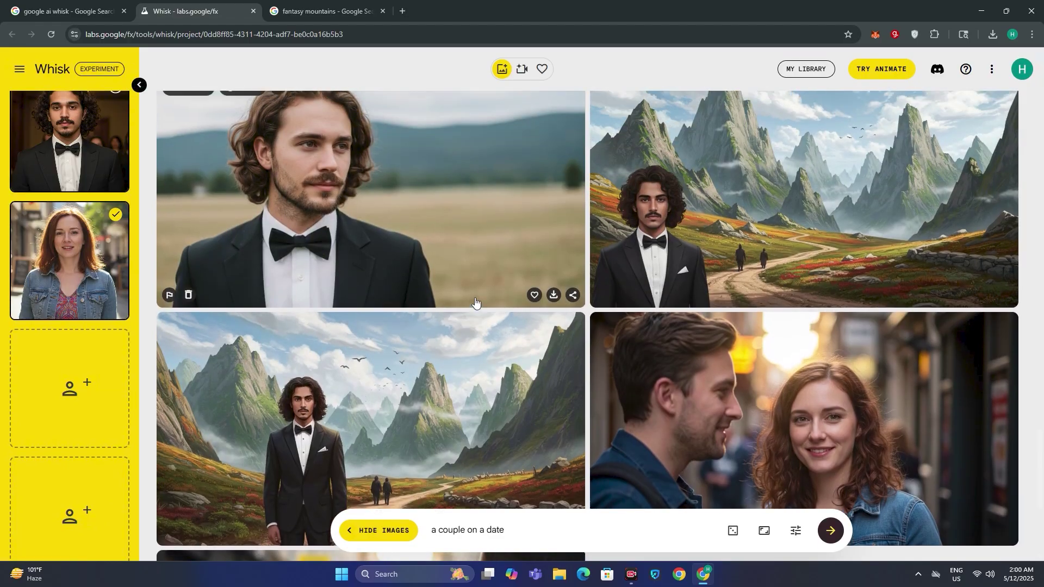
{"action": "scroll", "coordinate": [544, 258], "scroll_direction": "up", "scroll_amount": 5}
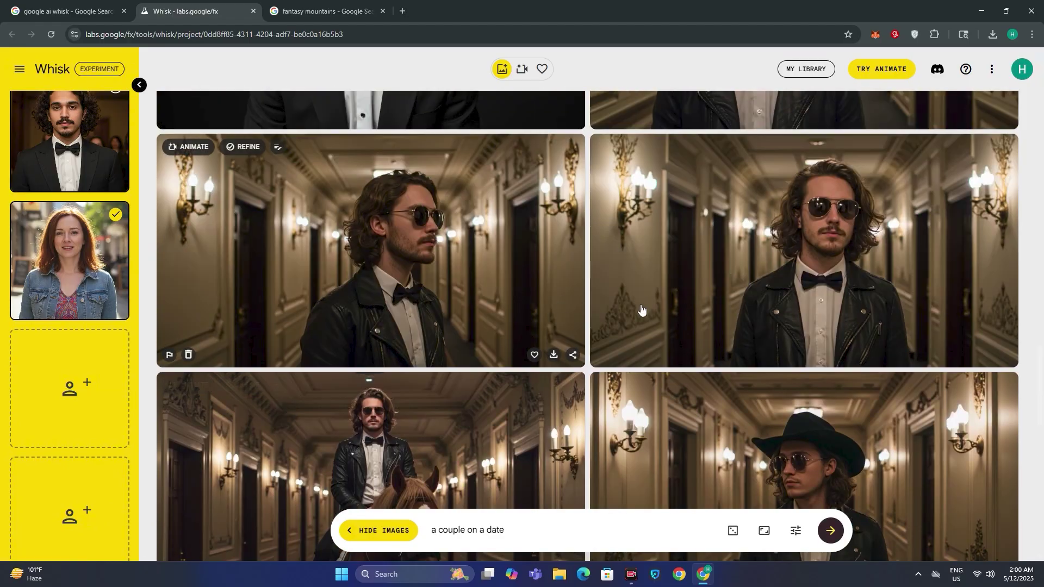
{"action": "scroll", "coordinate": [657, 289], "scroll_direction": "up", "scroll_amount": 5}
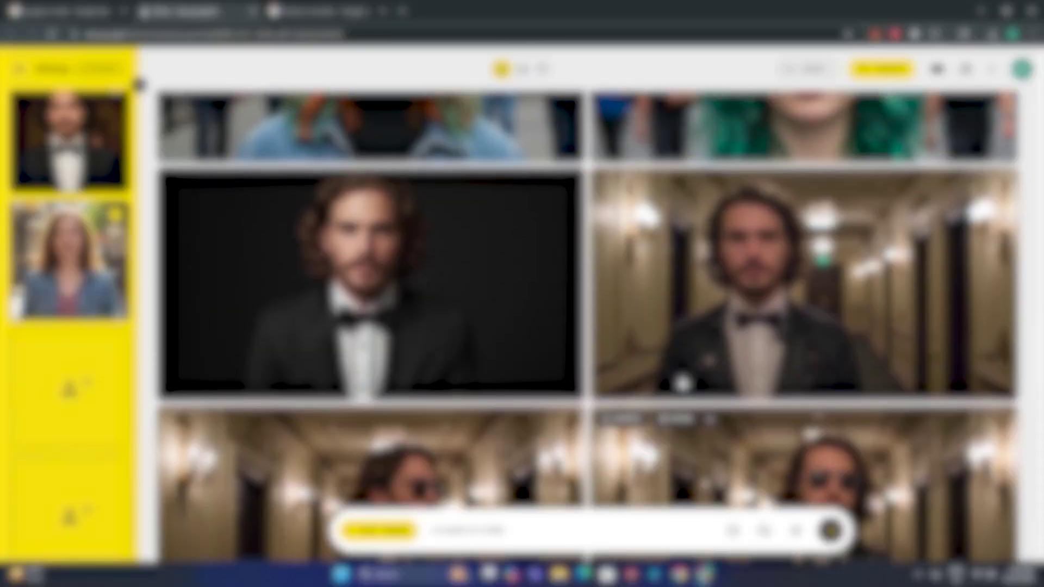
{"action": "scroll", "coordinate": [588, 326], "scroll_direction": "down", "scroll_amount": 1}
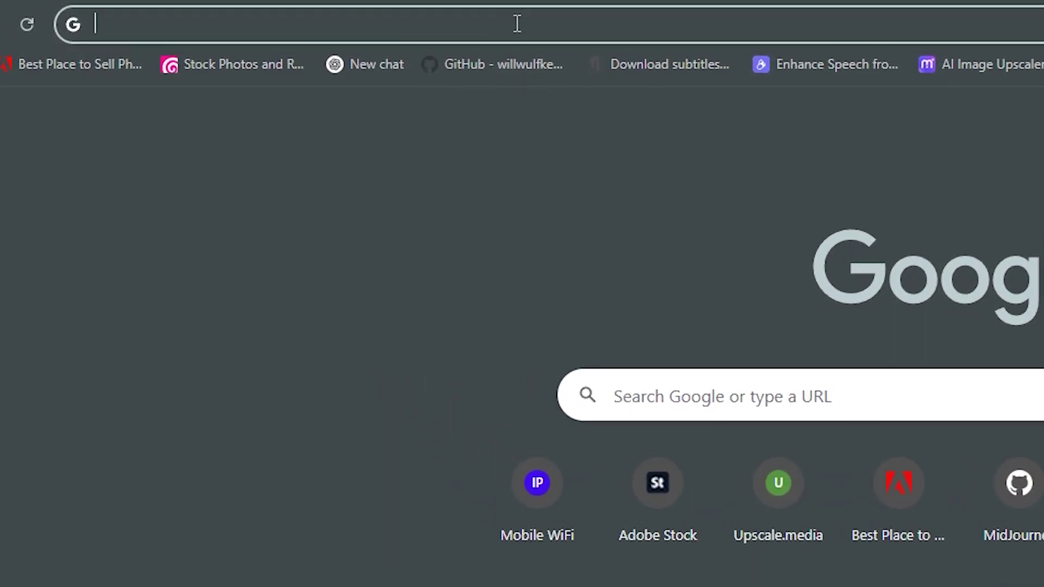
Search for Google AI Studio and open it
{"action": "type", "text": "goog"}
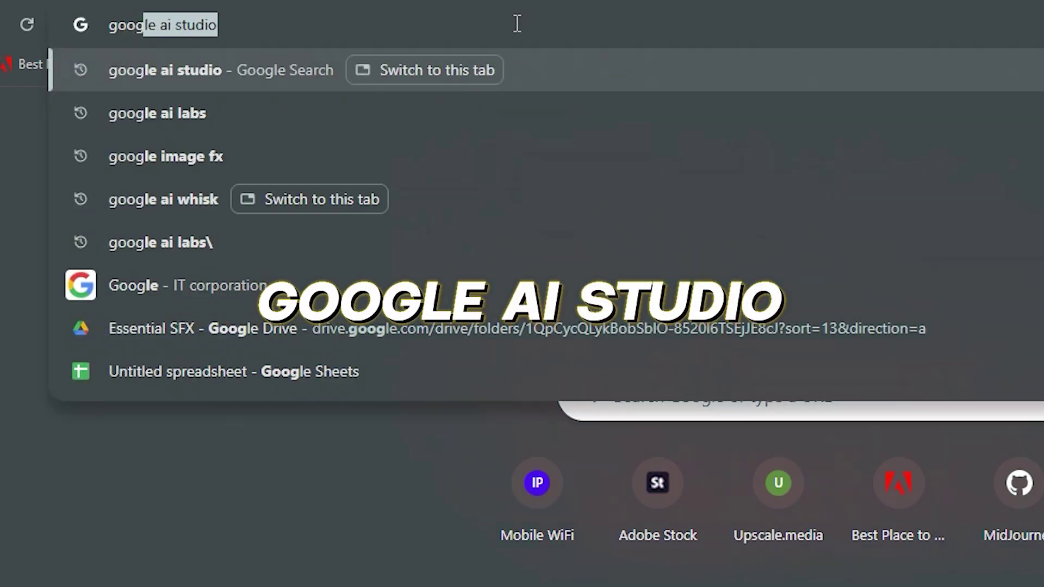
{"action": "key", "text": "Return"}
{"action": "left_click", "coordinate": [257, 145]}
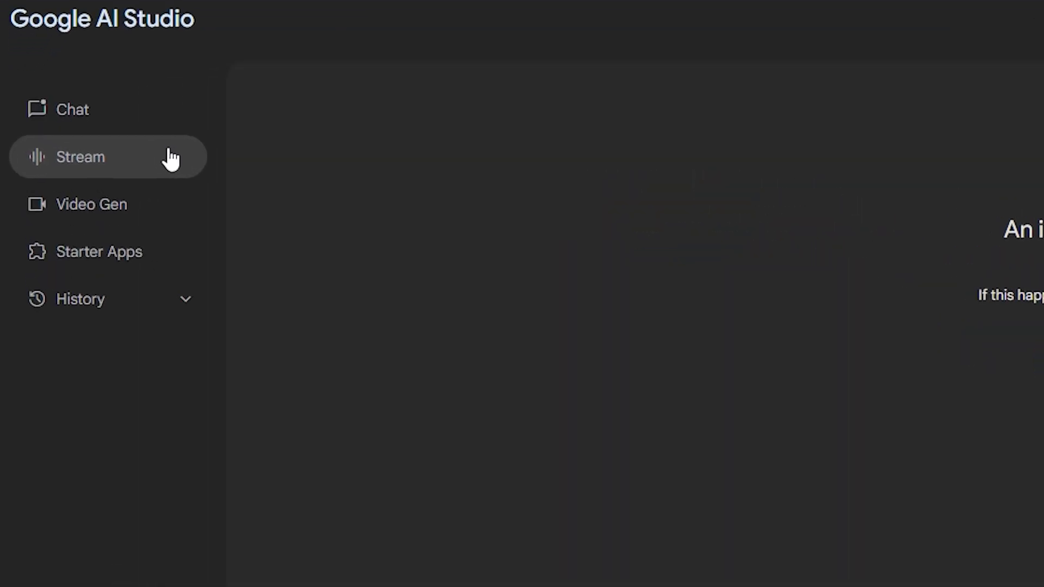
In Video Gen, choose Veo 2, attach the sunglasses hallway portrait, and run an 8-second video
{"action": "left_click", "coordinate": [135, 213]}
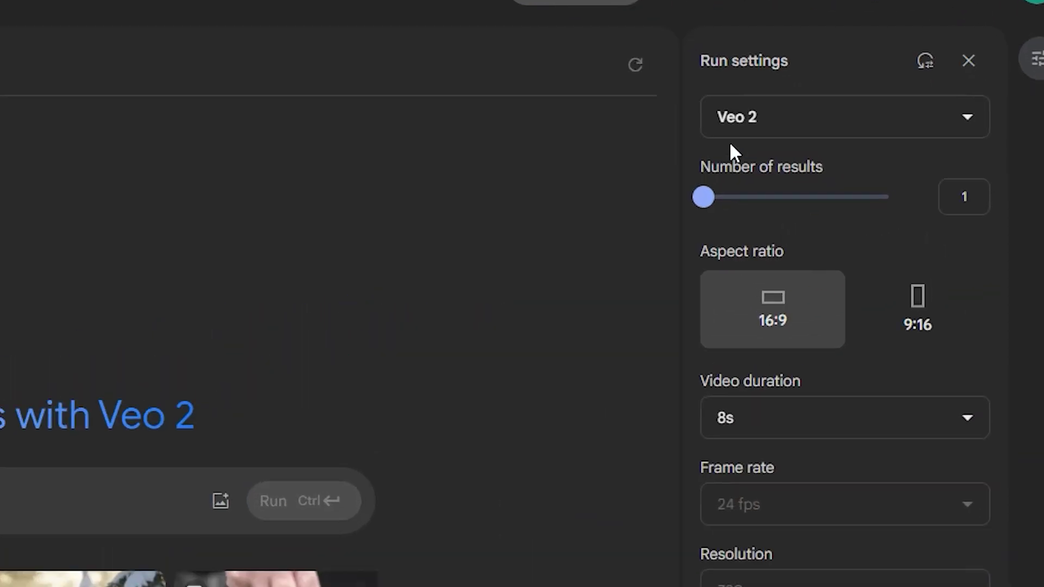
{"action": "left_click", "coordinate": [751, 115]}
{"action": "left_click", "coordinate": [761, 214]}
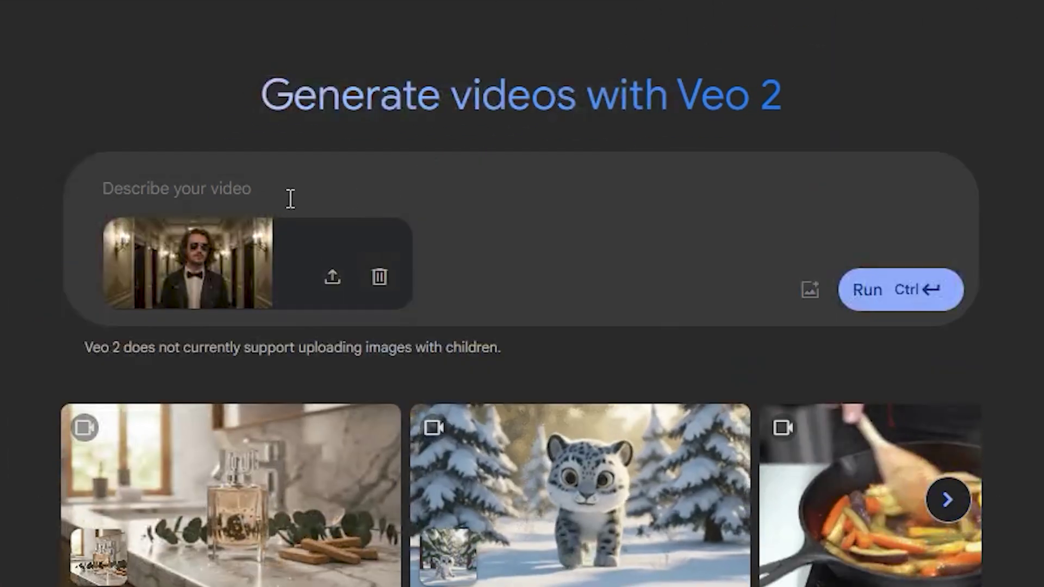
{"action": "left_click", "coordinate": [903, 290]}
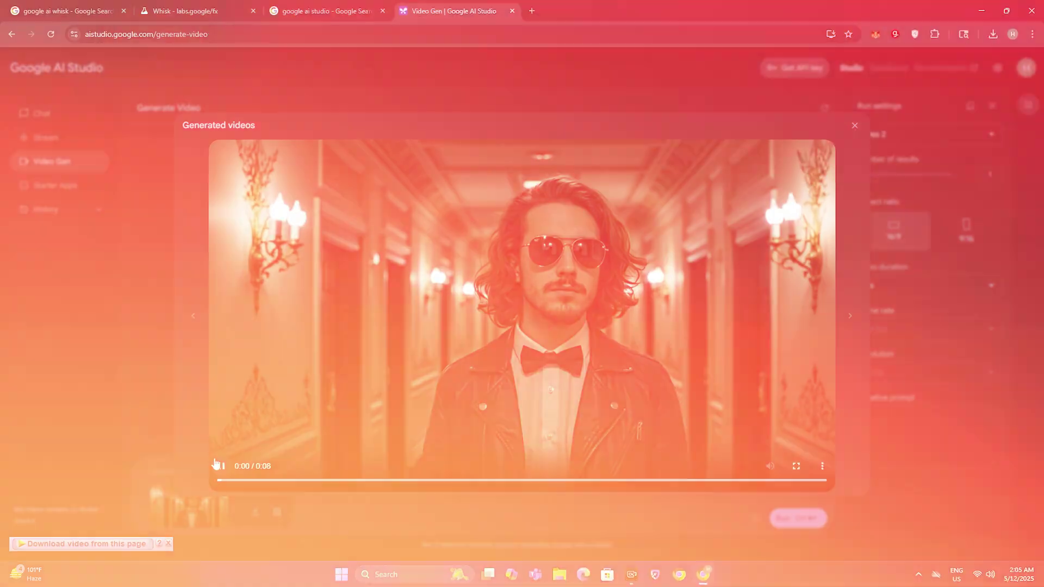